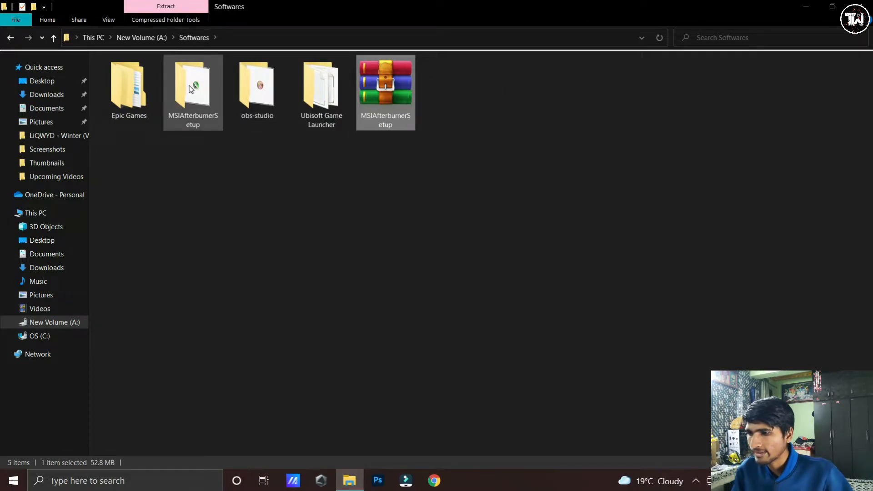
Run the MSIAfterburnerSetup464 installer from the MSIAfterburnerSetup folder and accept its license agreement.
double_click(189, 86)
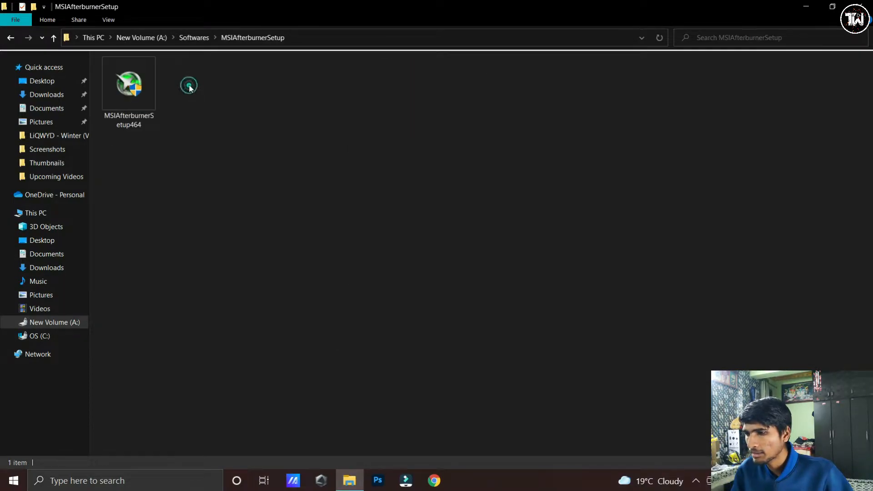
double_click(123, 75)
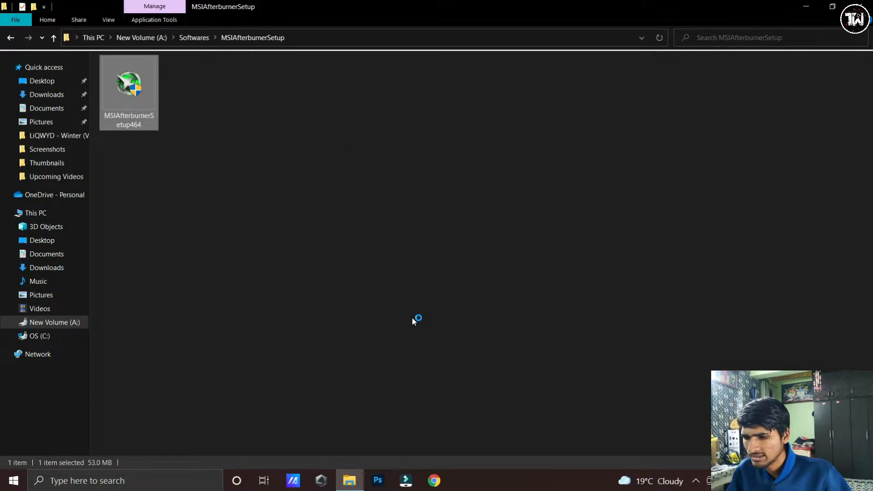
click(439, 266)
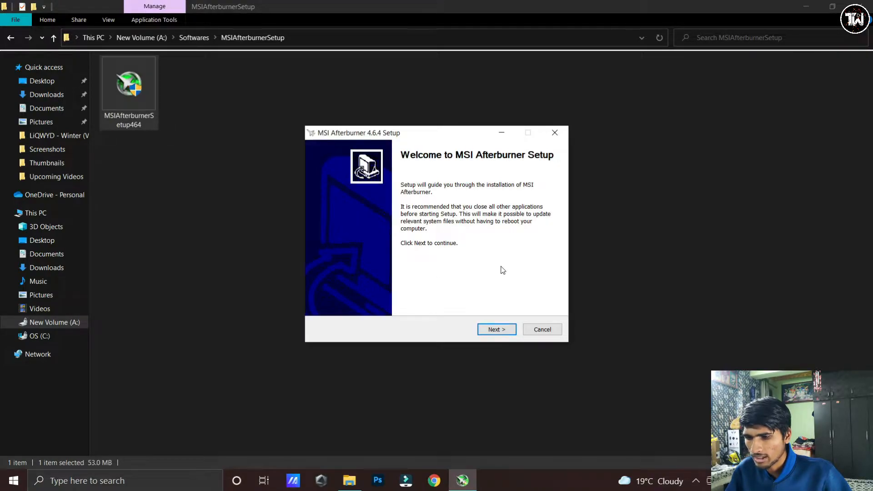
click(485, 328)
click(348, 294)
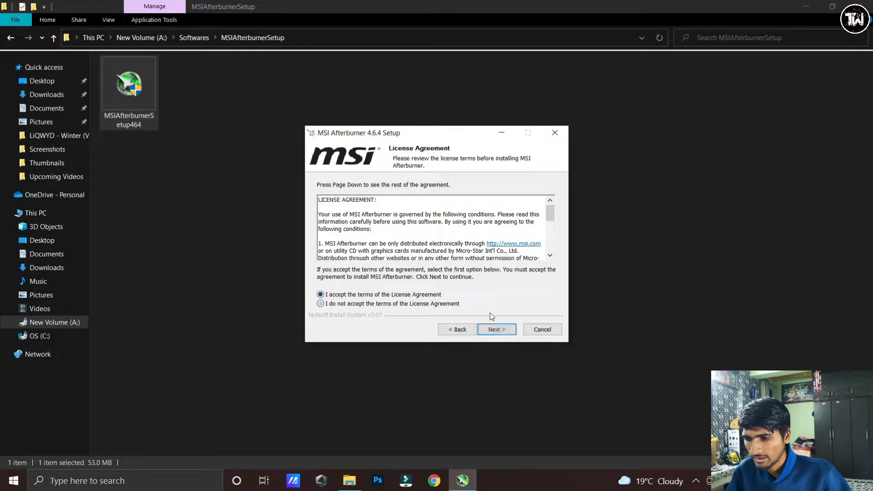
click(495, 328)
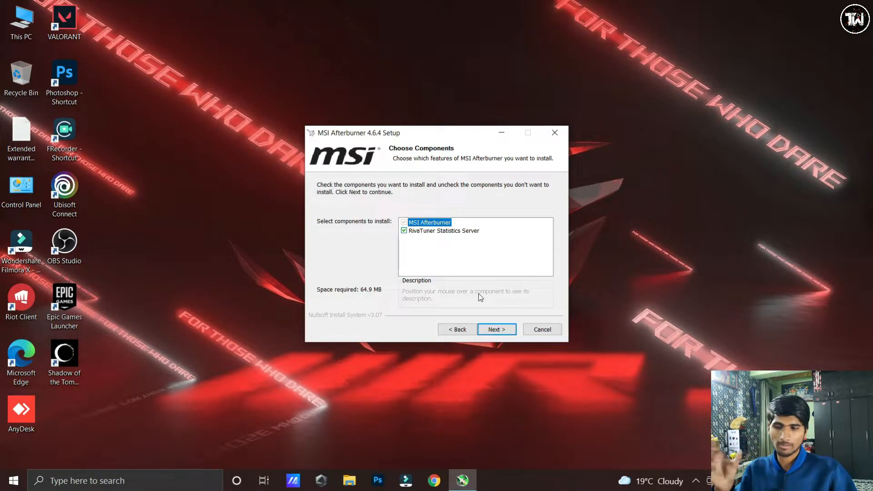
Install MSI Afterburner with RivaTuner Statistics Server into A:\Softwares\MSIAfterburnerSetup\MSI Afterburner\.
click(501, 331)
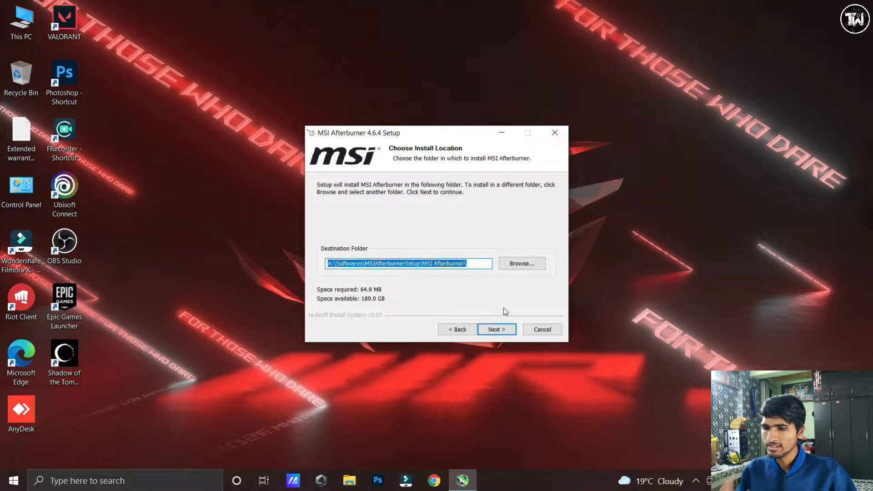
click(508, 331)
click(508, 331)
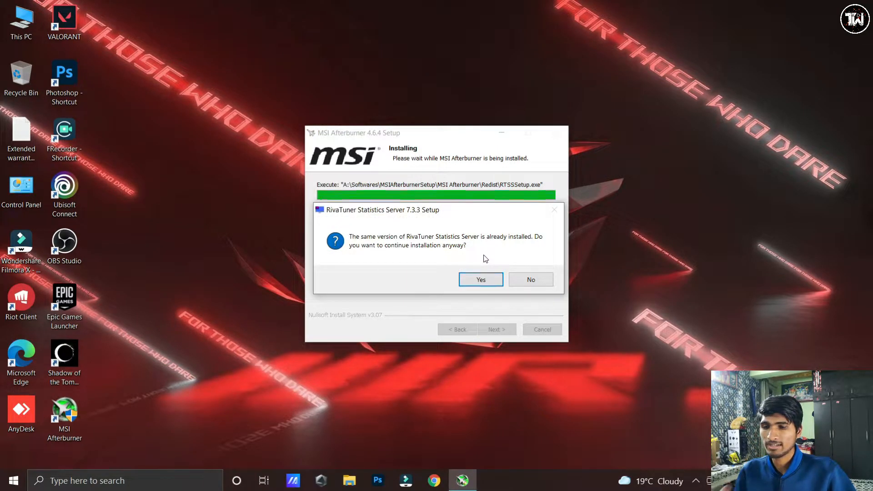
Continue installing RivaTuner Statistics Server over the existing copy and accept its license agreement.
click(482, 279)
click(500, 329)
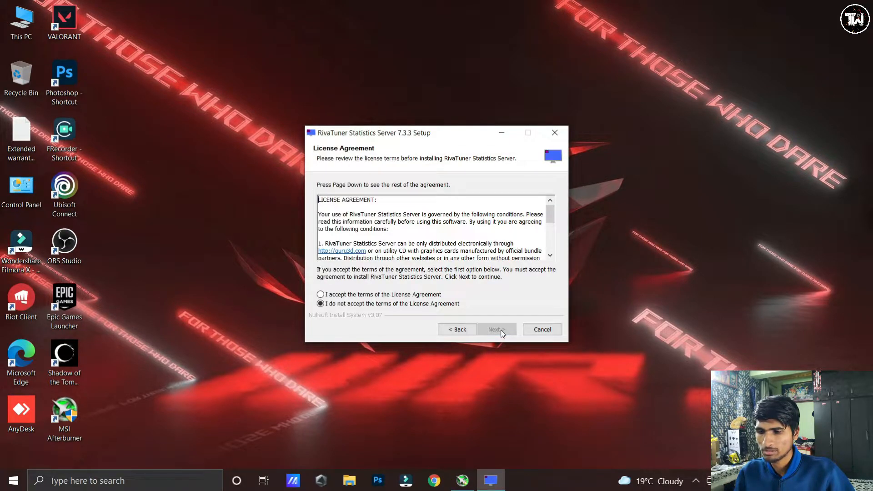
click(424, 296)
click(491, 329)
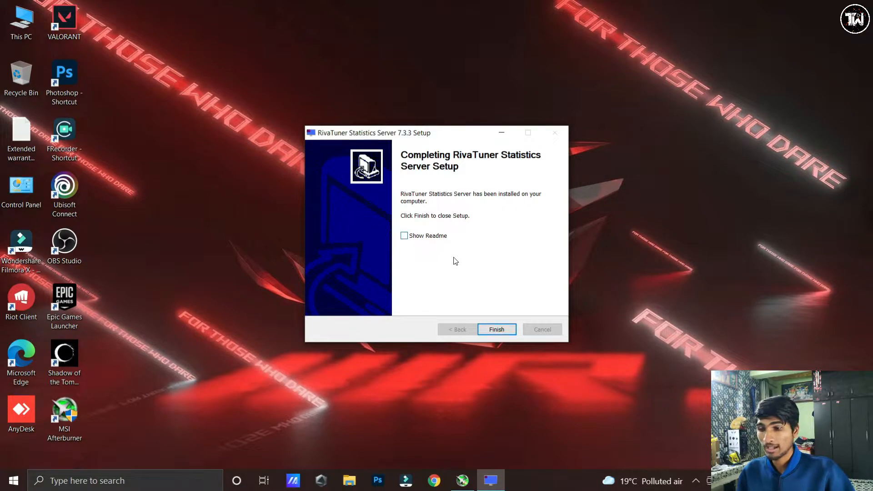
Finish both setups without showing the readme and with MSI Afterburner set to run.
click(488, 328)
click(427, 246)
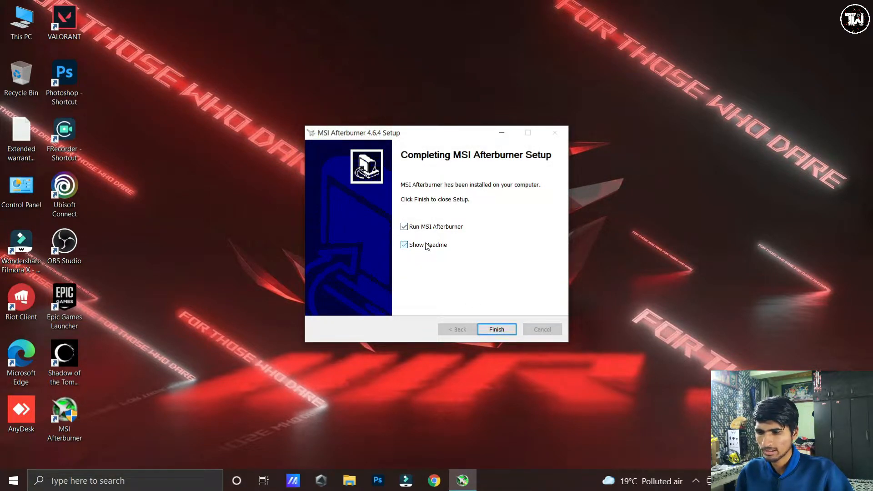
click(496, 329)
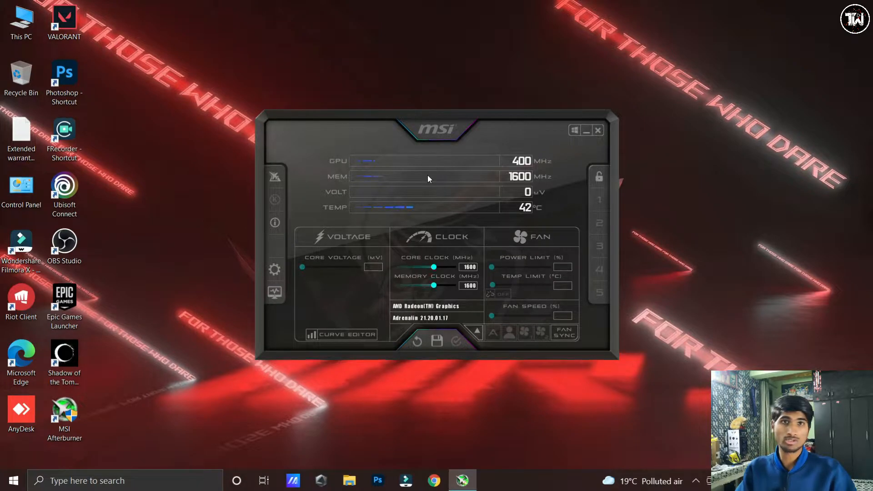
Set the master graphics processor to GPU2: NVIDIA GeForce RTX 3050 Laptop GPU in the Afterburner settings and apply it.
click(275, 271)
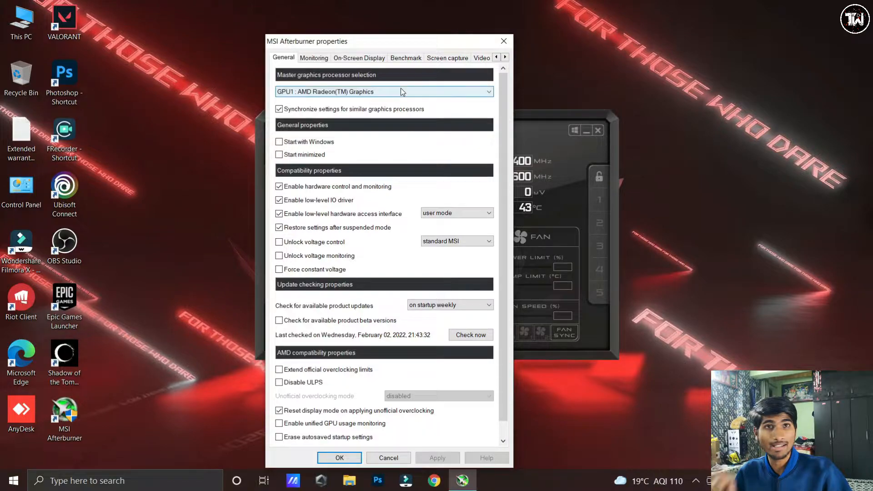
mouse_move(398, 94)
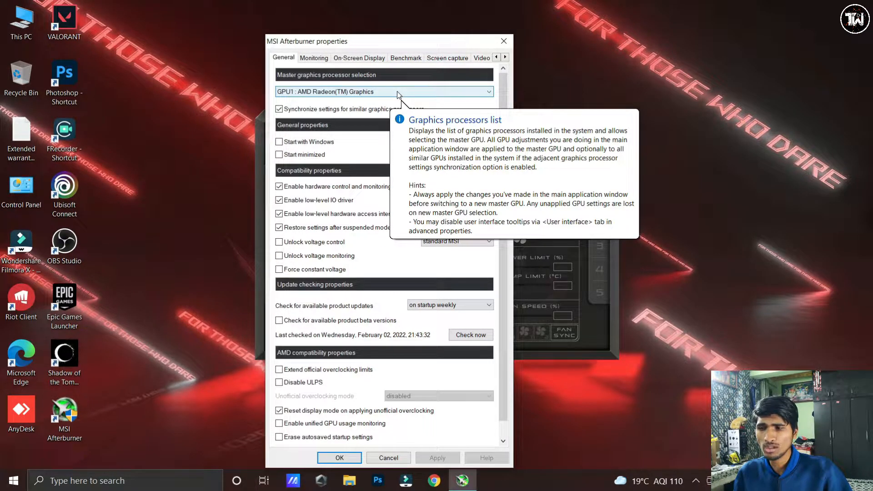
click(398, 93)
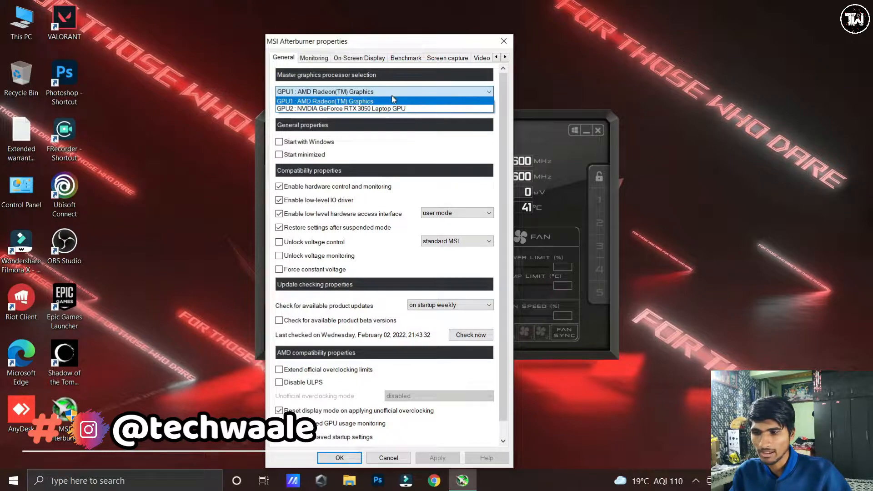
click(386, 106)
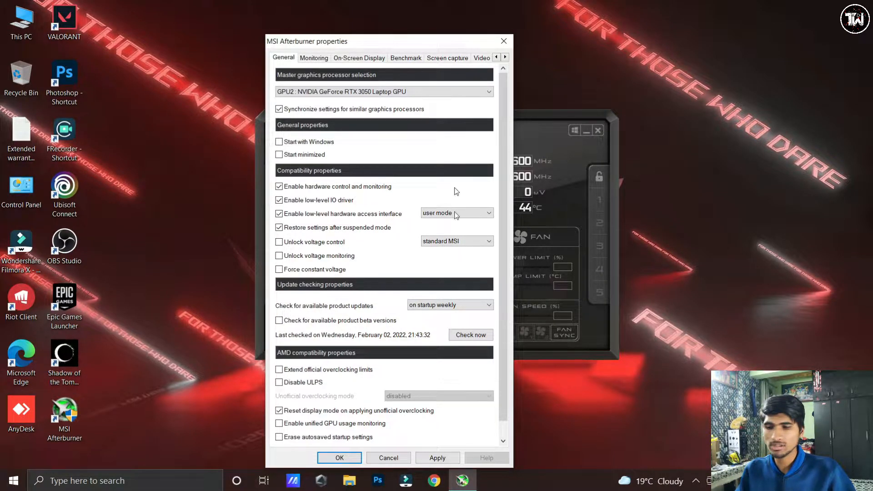
click(446, 458)
Show the GPU2 temperature graph in the On-Screen Display and override its group name with "GPU Tem".
click(310, 61)
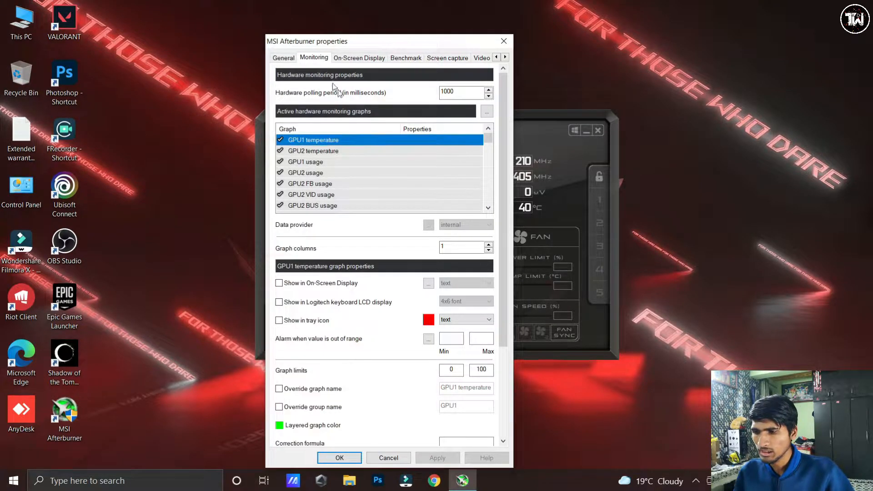
mouse_move(487, 139)
mouse_down()
mouse_move(487, 217)
mouse_move(485, 139)
mouse_up()
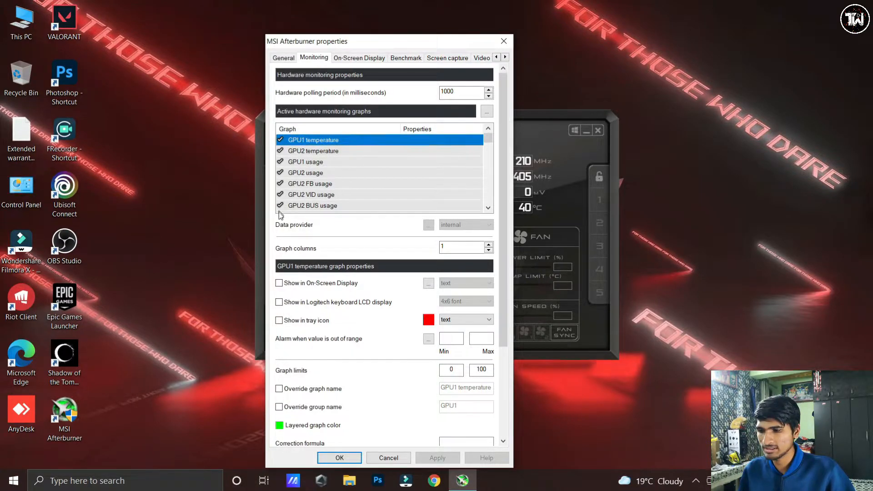
mouse_move(487, 138)
mouse_down()
mouse_move(486, 175)
mouse_move(487, 137)
mouse_up()
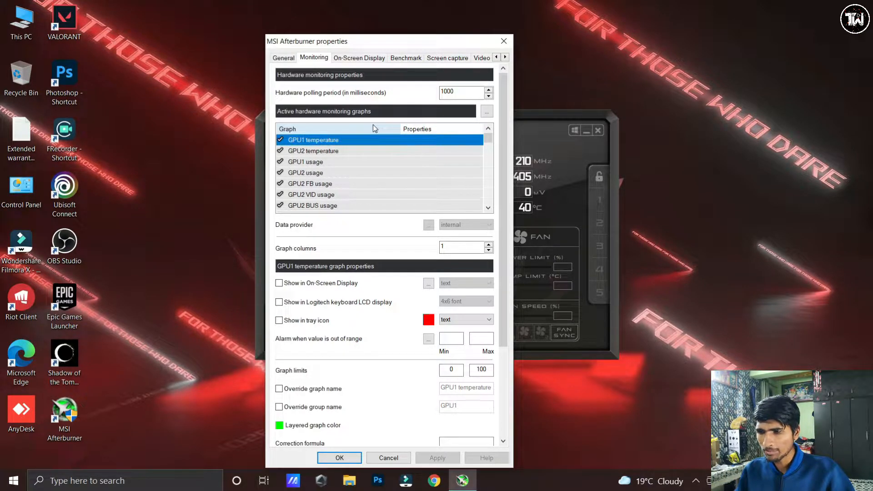
click(369, 150)
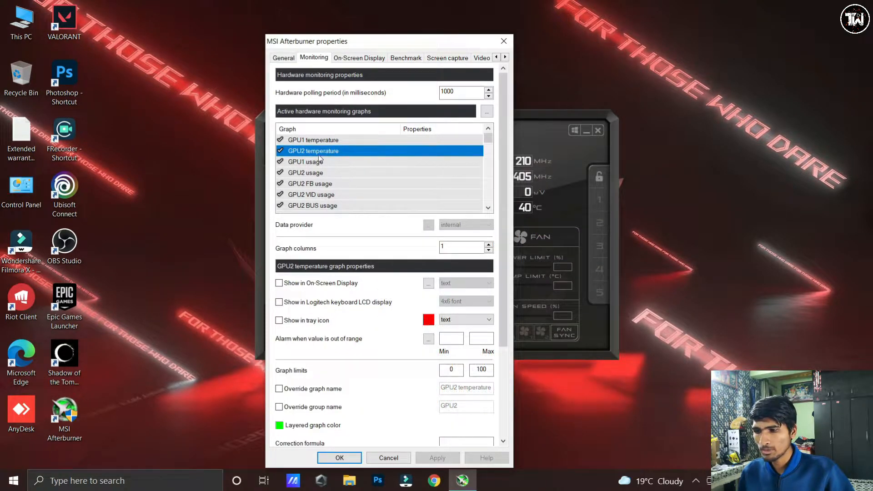
click(280, 283)
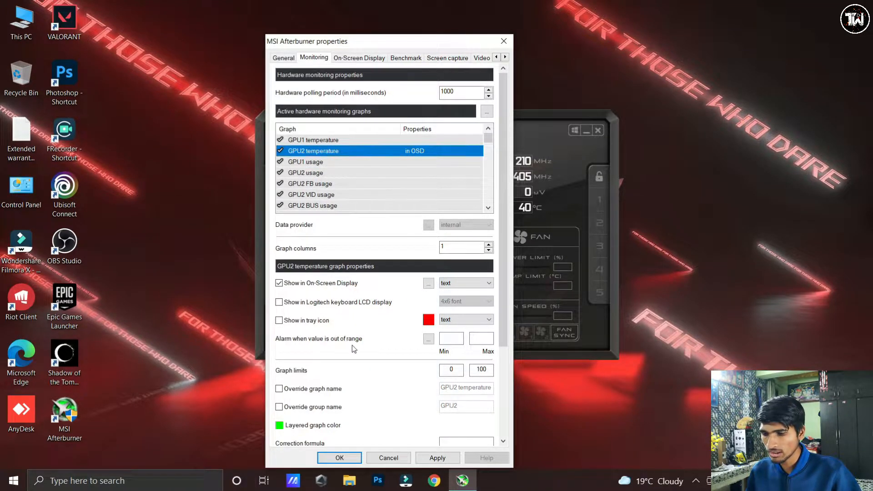
click(279, 407)
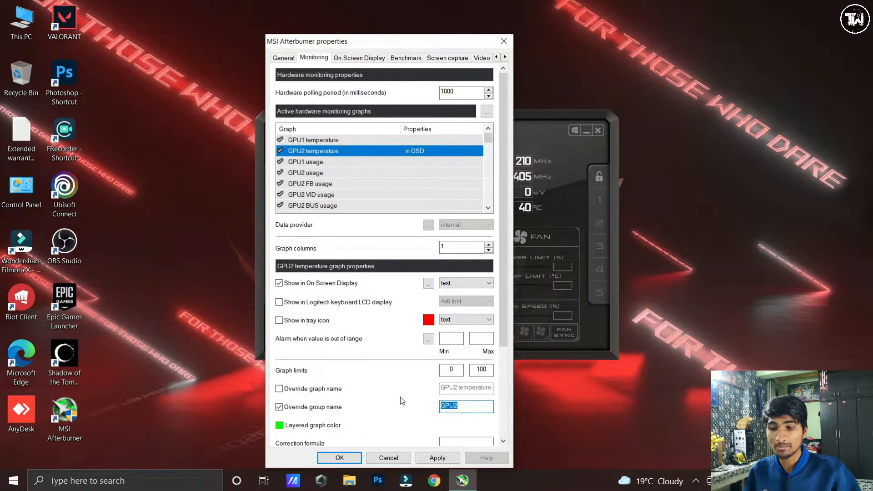
mouse_move(399, 394)
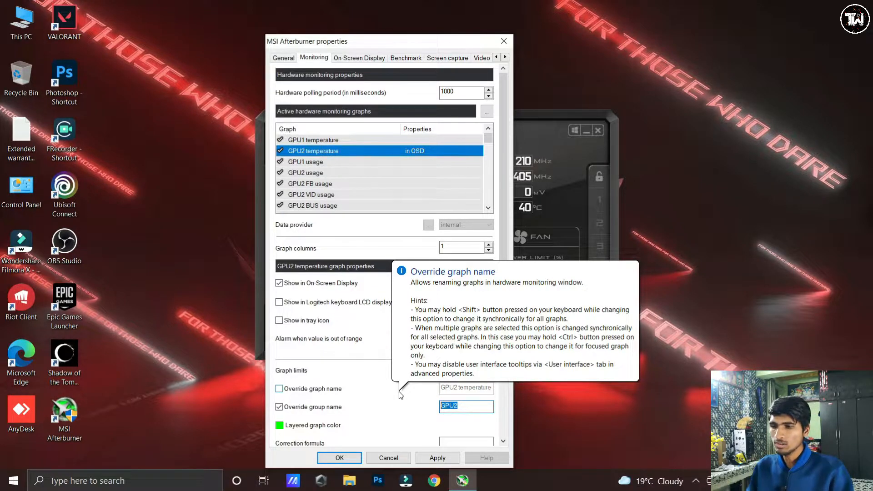
text(GPU Tem)
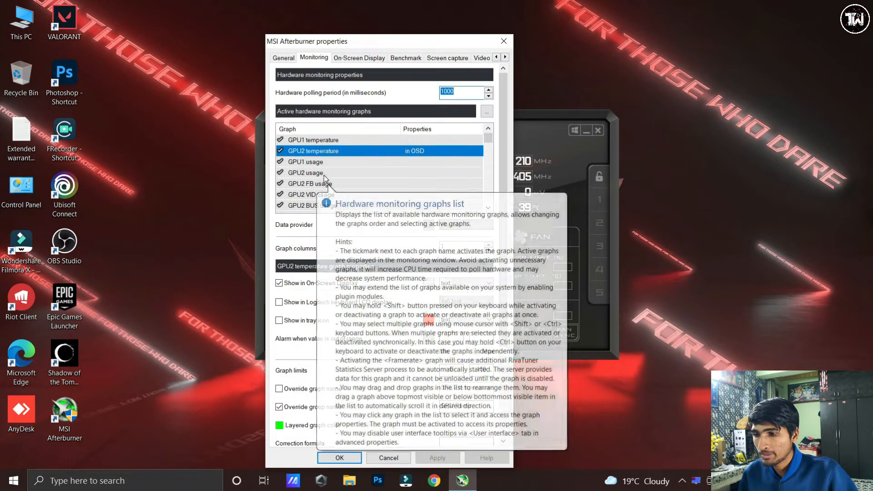
Show the GPU2 usage graph in the On-Screen Display and override its group name with "RTX 3050".
click(323, 173)
click(279, 283)
click(279, 407)
drag(469, 405, 371, 406)
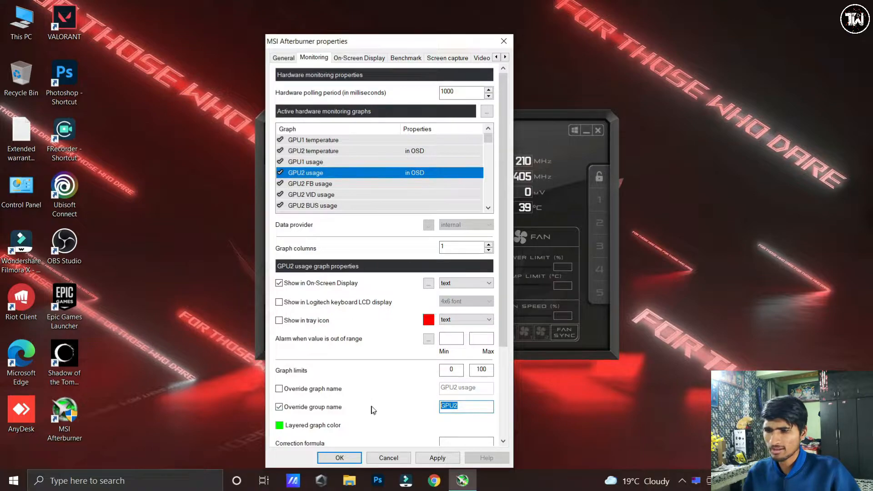
text(RTX 3050)
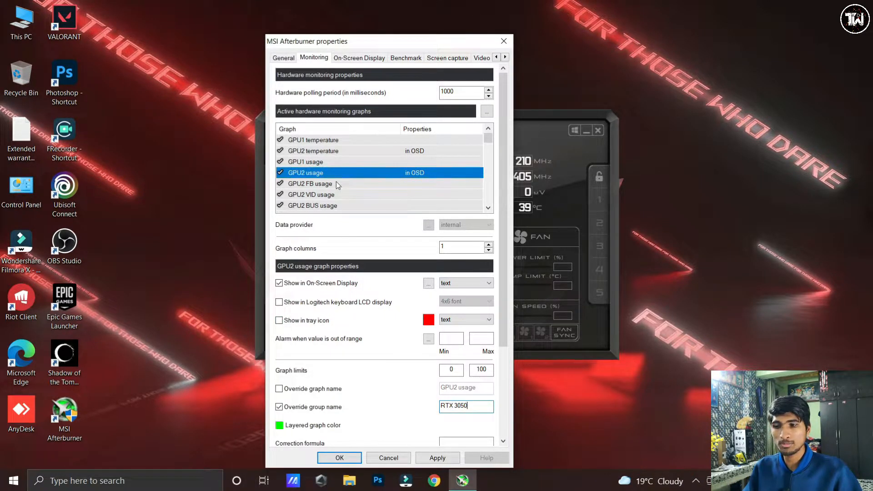
Show the overall CPU temperature graph in the On-Screen Display and override its group name with "CPU temp".
mouse_move(337, 181)
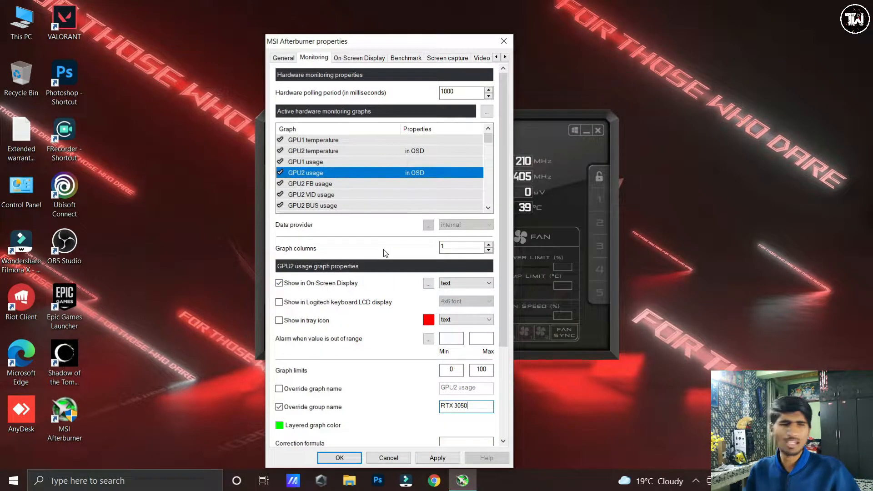
click(488, 209)
click(489, 208)
click(488, 209)
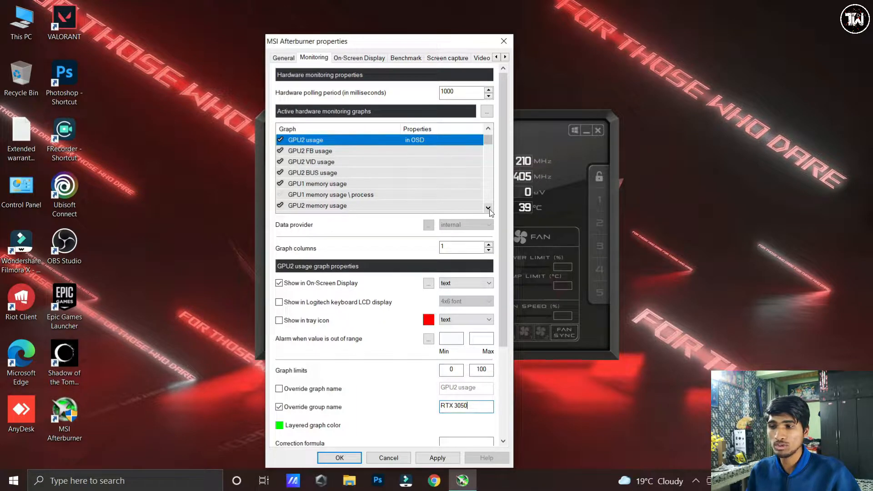
click(488, 129)
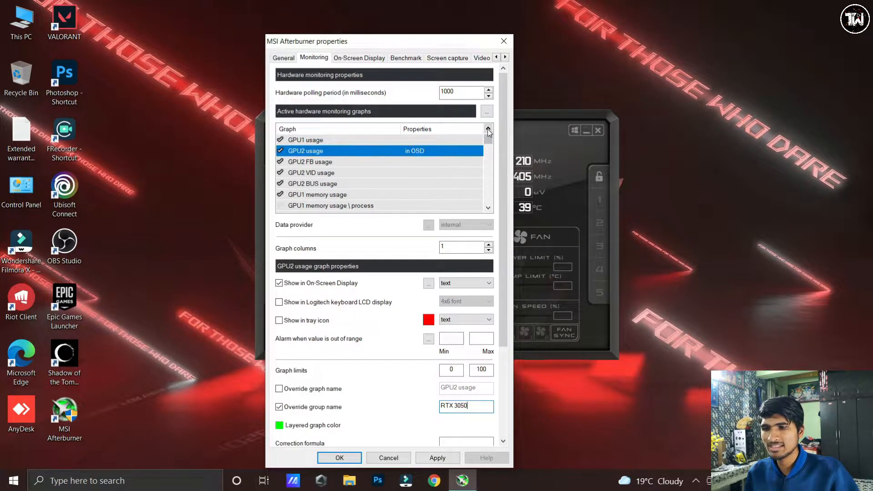
click(488, 130)
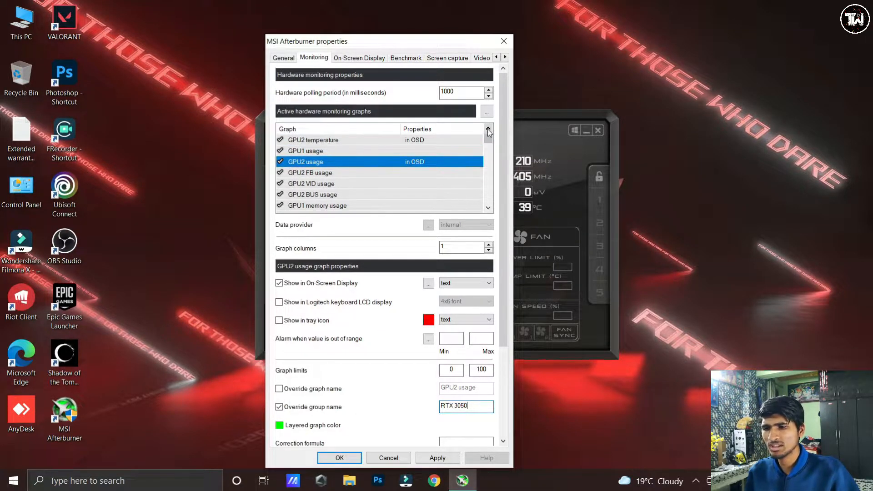
click(490, 211)
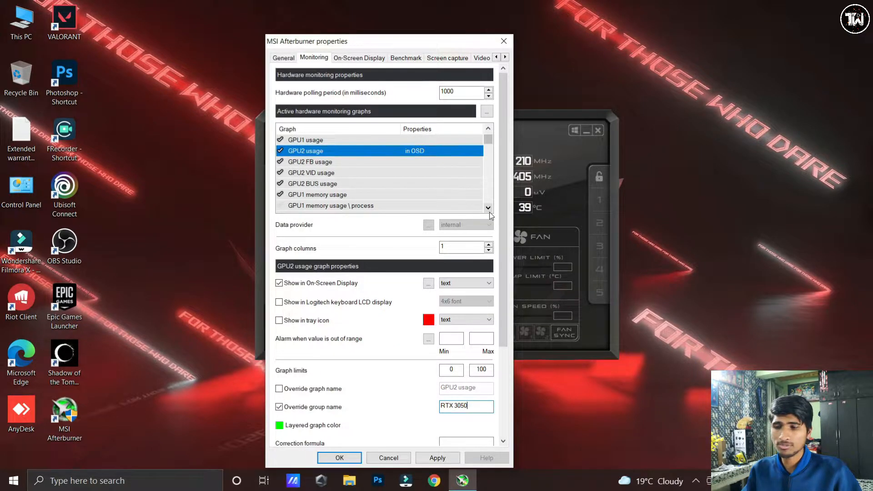
click(489, 212)
click(489, 212)
click(490, 212)
click(489, 212)
click(489, 212)
click(489, 212)
click(489, 212)
click(489, 211)
click(489, 211)
click(489, 212)
click(489, 211)
click(489, 212)
click(489, 212)
click(489, 212)
click(490, 212)
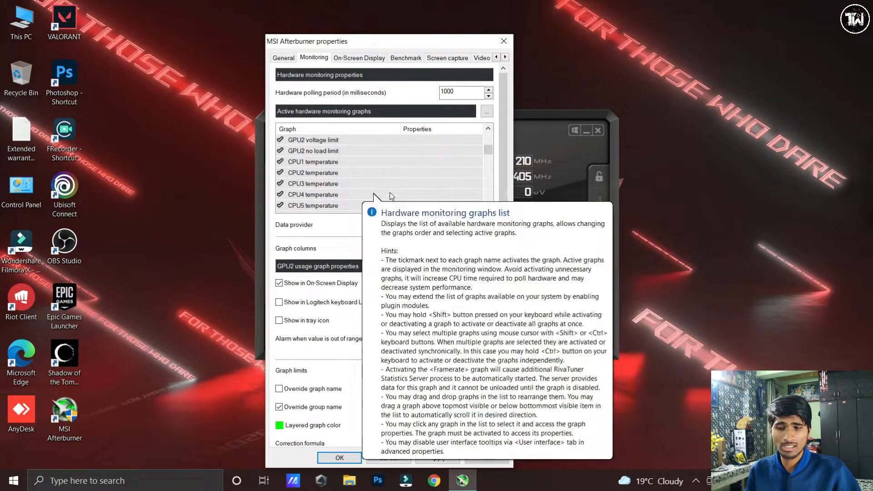
click(488, 208)
click(488, 209)
click(487, 209)
click(487, 208)
click(488, 208)
click(488, 208)
click(488, 208)
click(488, 209)
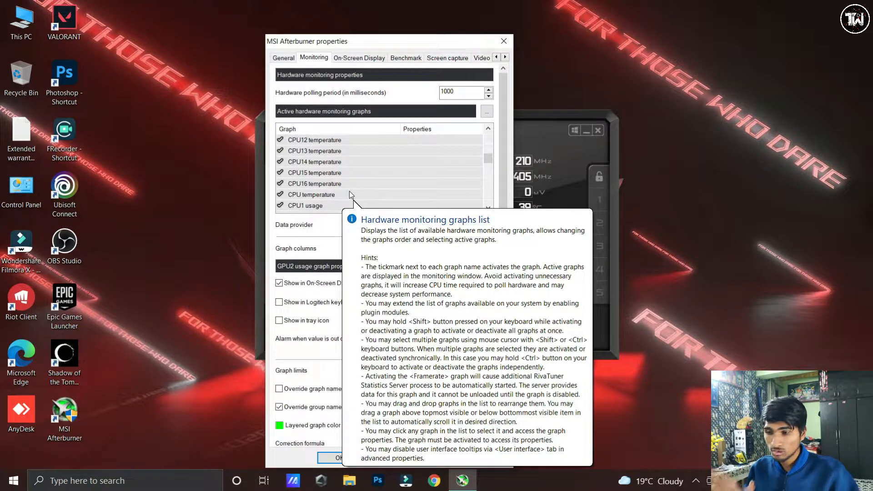
click(348, 193)
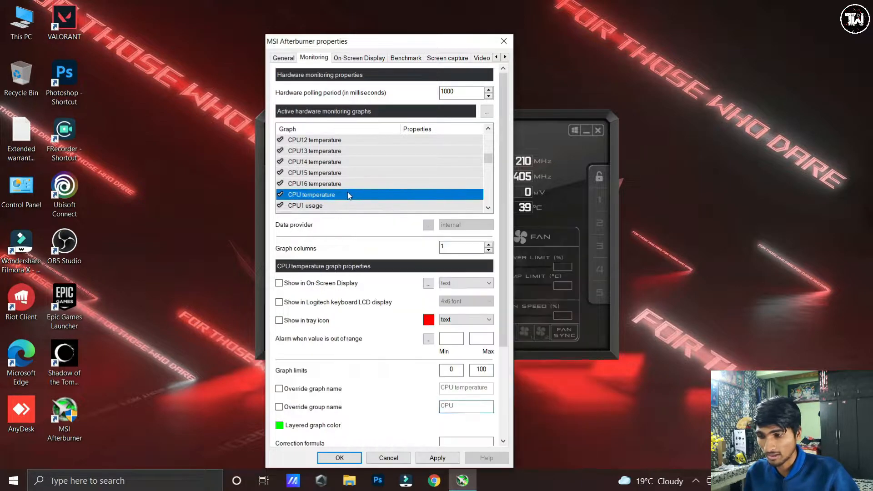
click(279, 283)
click(279, 407)
double_click(493, 407)
text(CPU temp)
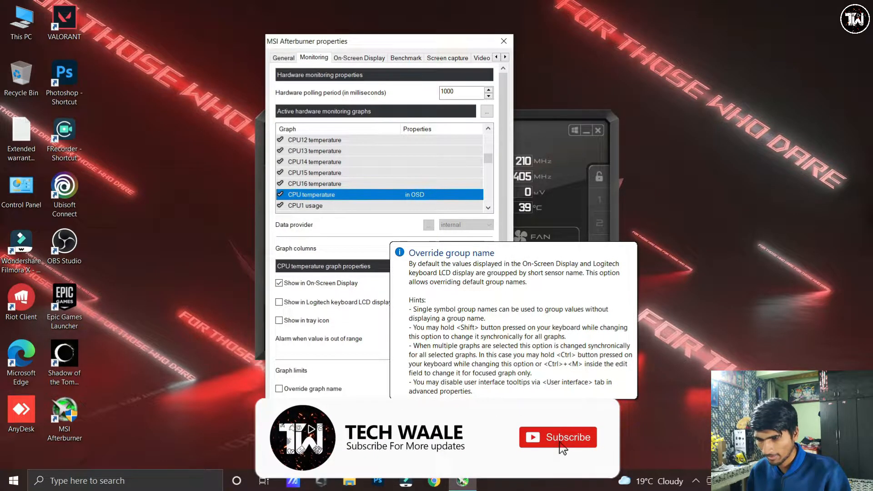
Show the overall CPU usage graph in the On-Screen Display and override its group name with "Ryzen 4800H".
click(489, 208)
click(488, 208)
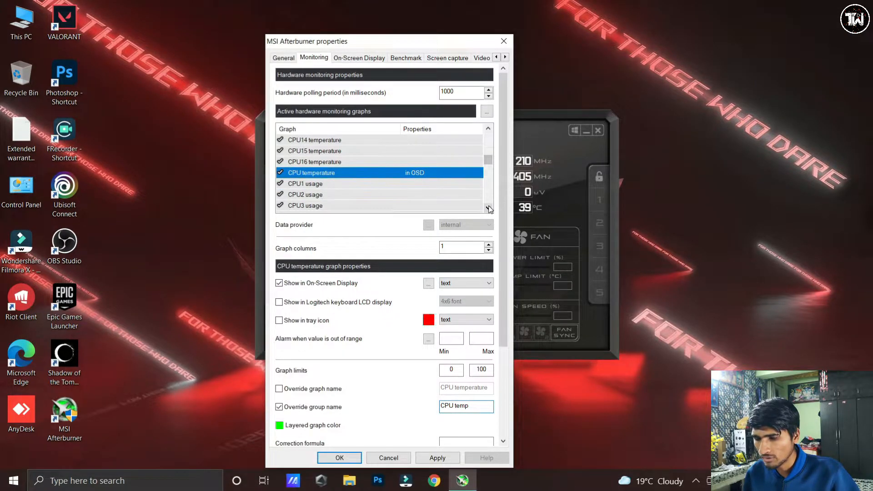
click(489, 209)
click(489, 208)
click(489, 208)
click(489, 208)
click(489, 208)
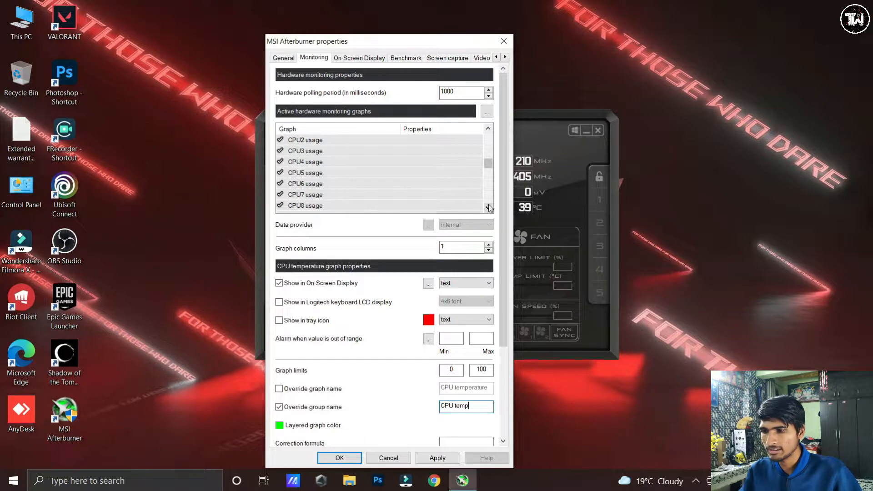
click(489, 209)
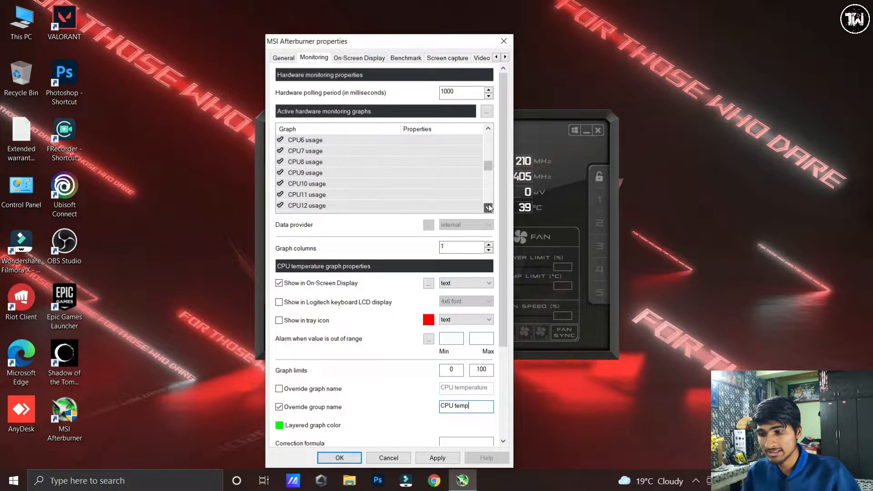
click(489, 209)
click(489, 208)
click(489, 209)
click(489, 208)
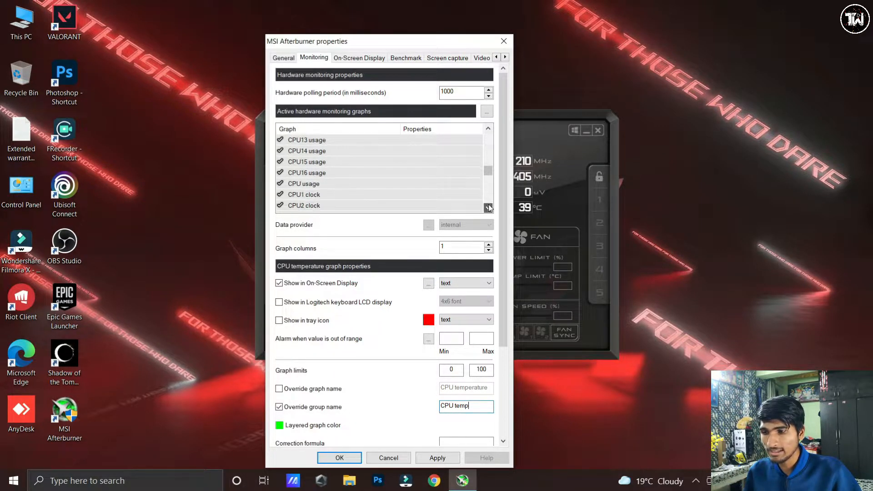
click(331, 184)
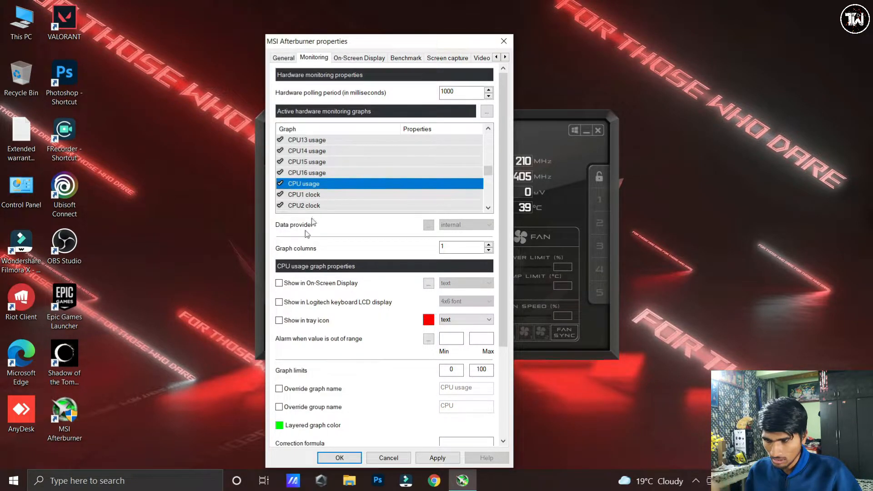
click(306, 408)
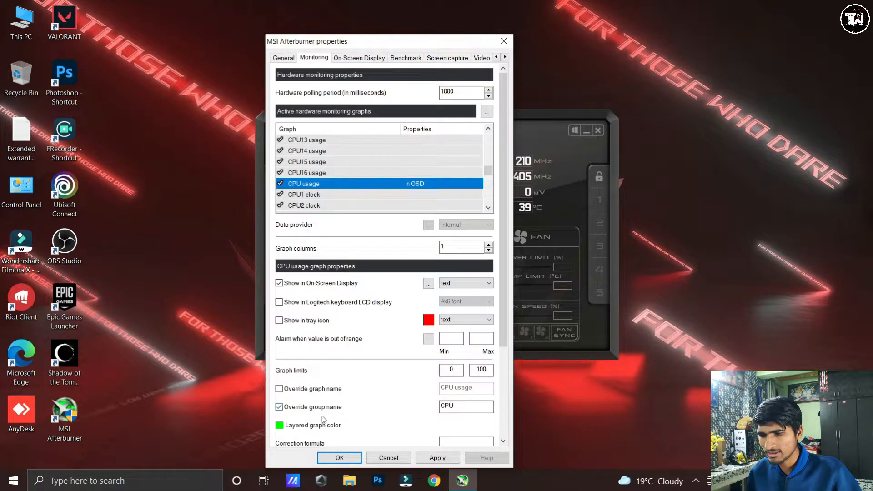
key(Tab)
text(RYz)
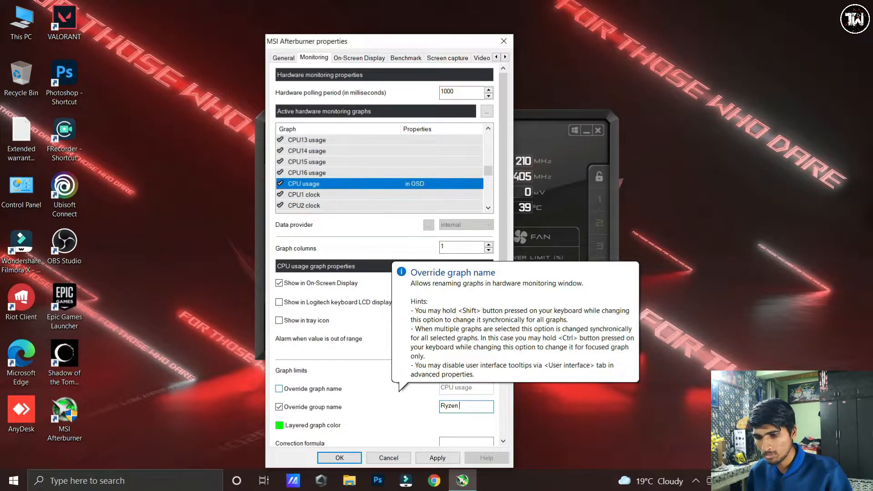
text(en 4800H)
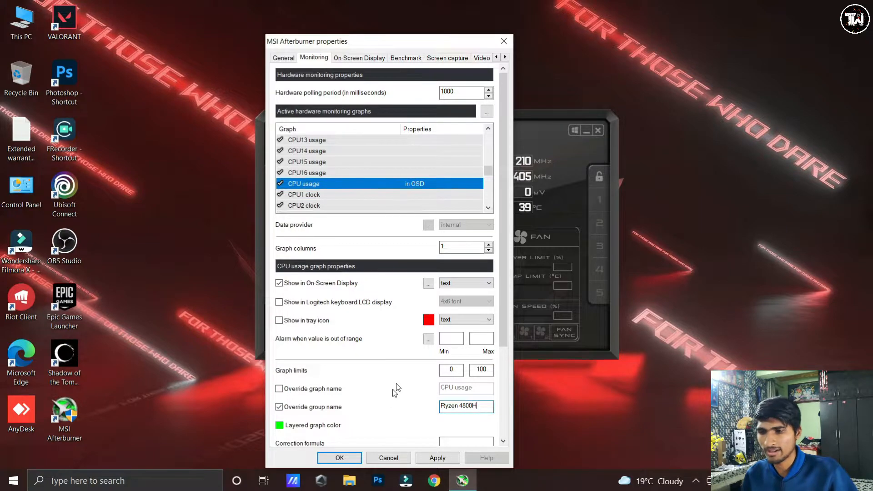
Show the overall CPU clock graph in the On-Screen Display and override its group name with "CPU Clock".
click(488, 208)
click(488, 208)
click(488, 207)
click(488, 208)
click(487, 208)
click(488, 208)
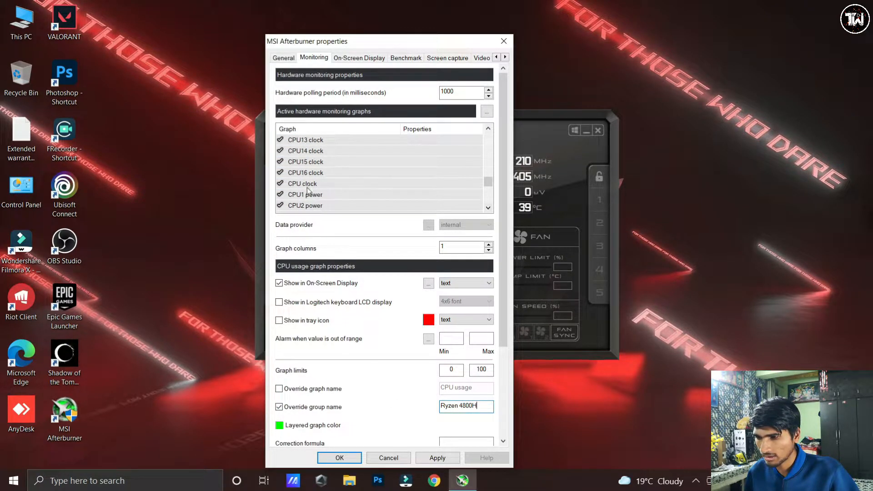
click(309, 184)
Show the overall CPU power graph in the On-Screen Display and override its group name with "CPU Power".
click(490, 208)
click(490, 208)
click(489, 208)
click(489, 209)
click(490, 209)
click(490, 208)
click(490, 208)
click(489, 209)
click(490, 209)
click(490, 208)
click(489, 209)
click(489, 208)
click(319, 184)
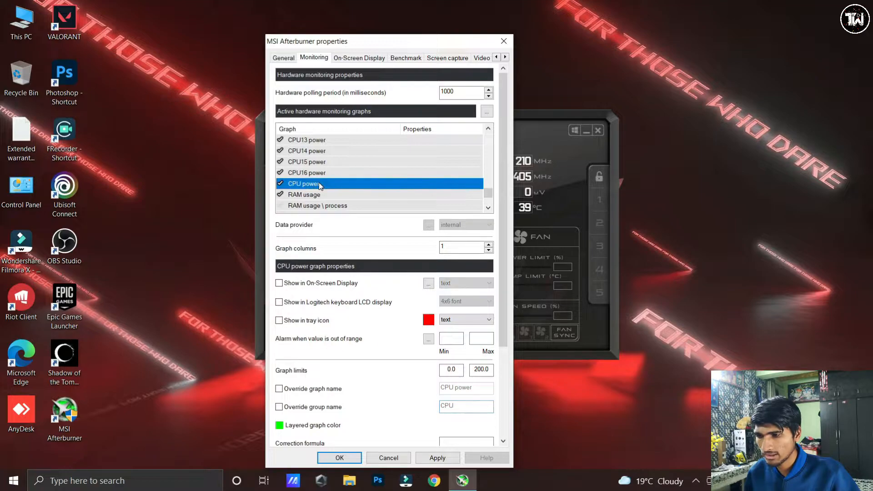
click(279, 283)
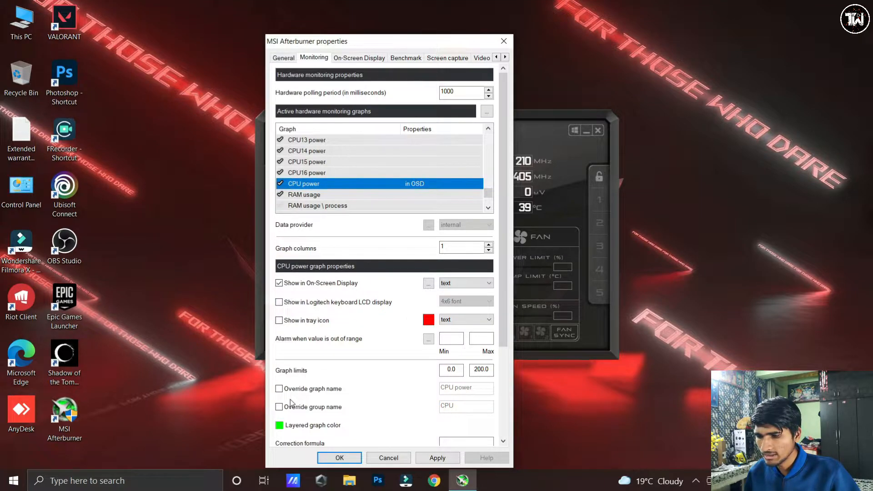
click(279, 407)
click(476, 410)
text(Power)
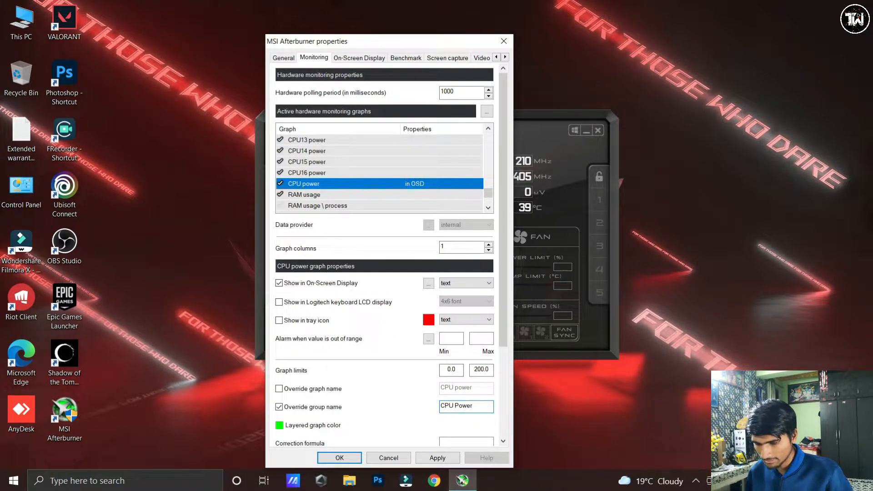
Show the RAM usage graph in the On-Screen Display and enable its group name override, keeping the name "RAM".
scroll(414, 184, down, 2)
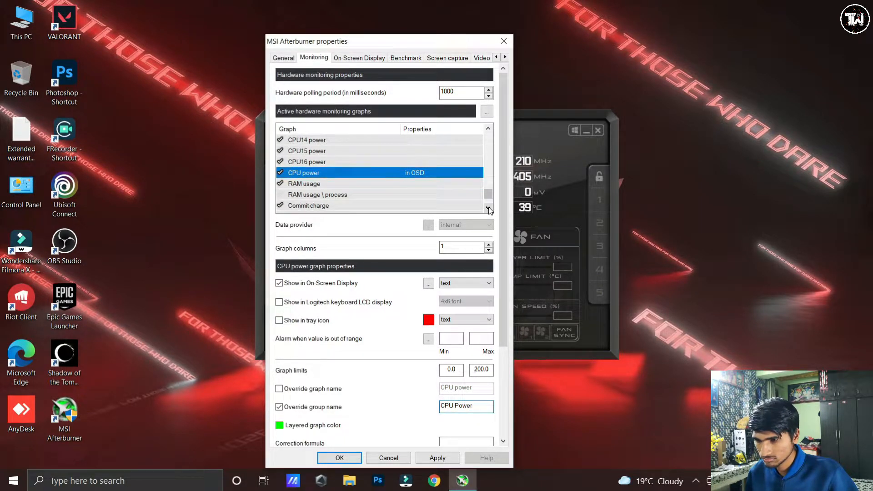
click(328, 173)
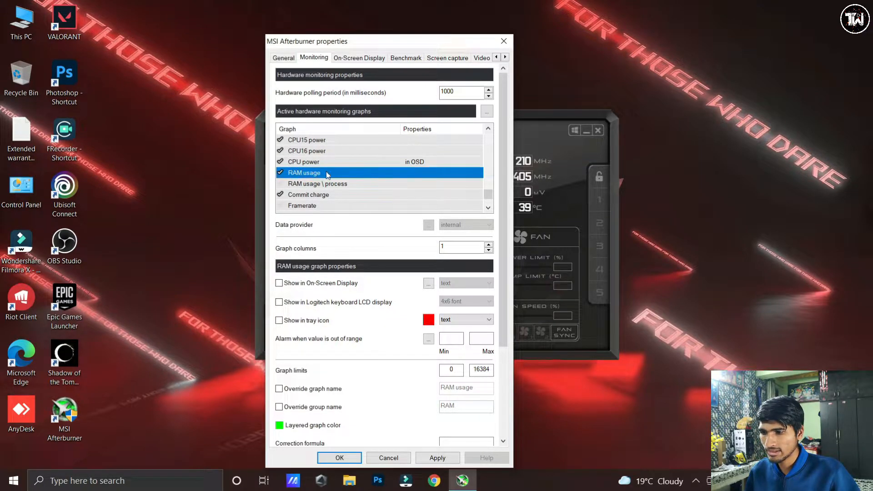
click(279, 284)
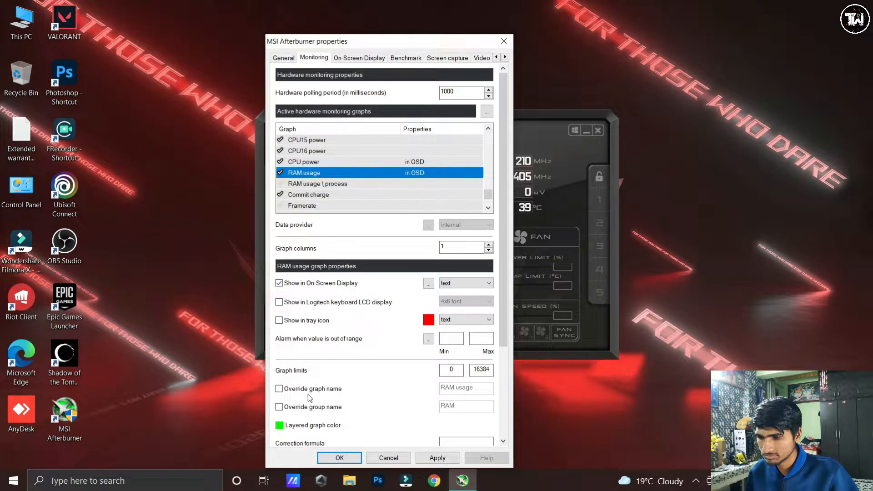
click(279, 407)
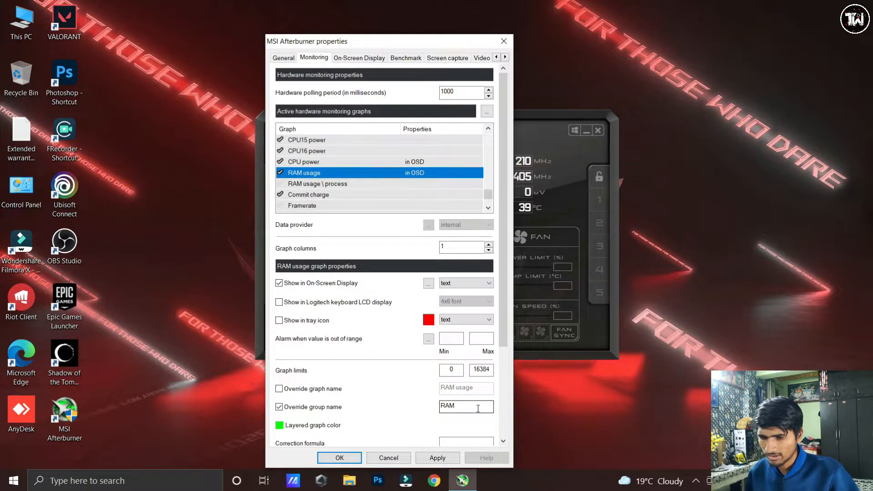
Activate the Framerate graph, show it in the On-Screen Display with the group name "FPS", and save the settings.
click(488, 208)
click(488, 208)
click(488, 208)
click(488, 208)
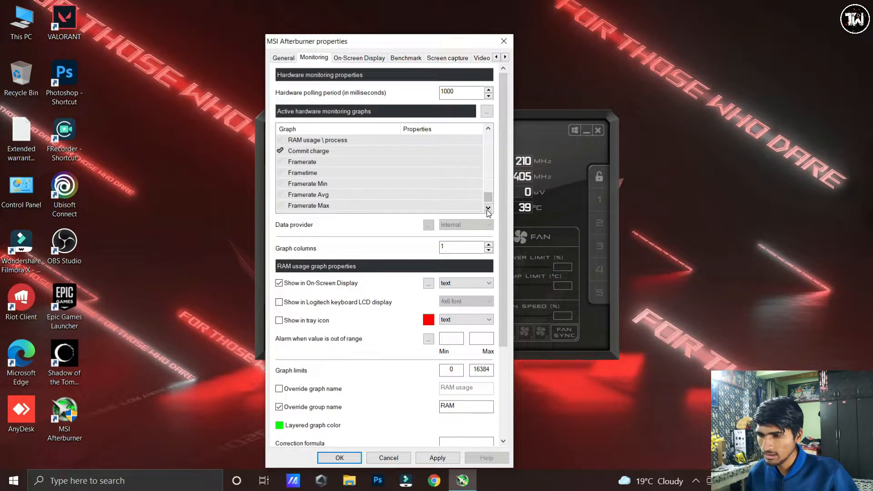
click(323, 162)
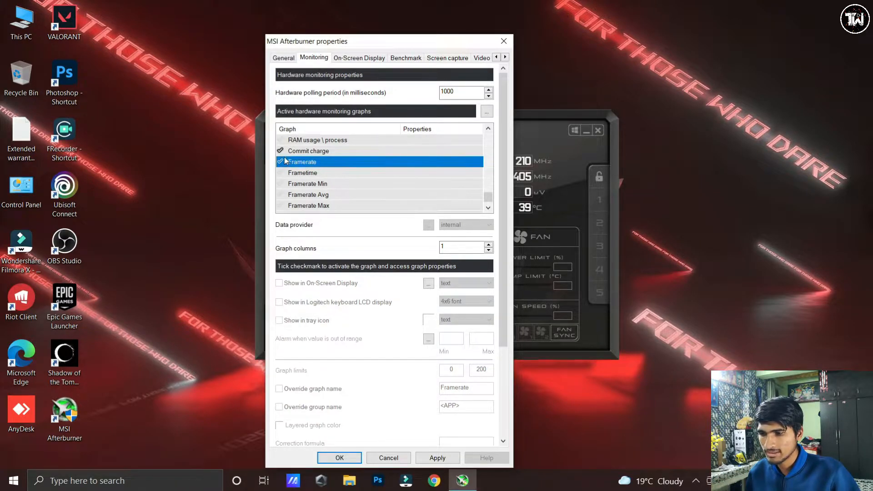
mouse_move(406, 150)
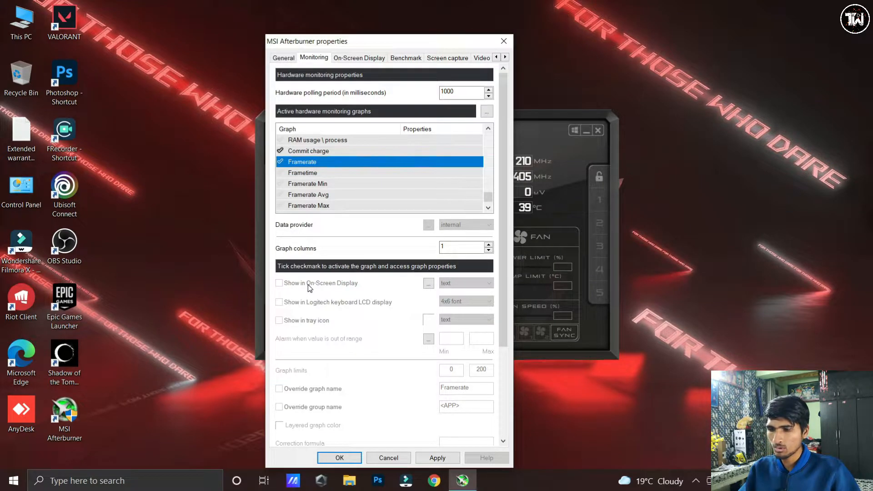
click(279, 163)
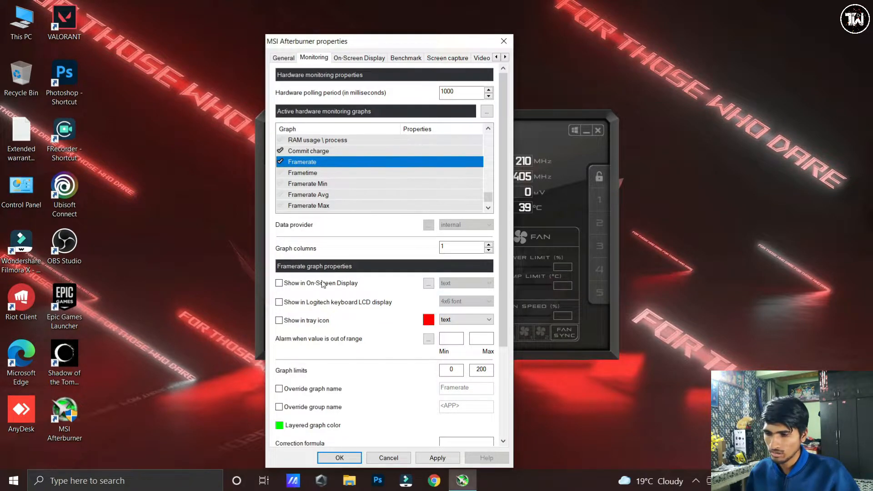
click(279, 283)
click(279, 407)
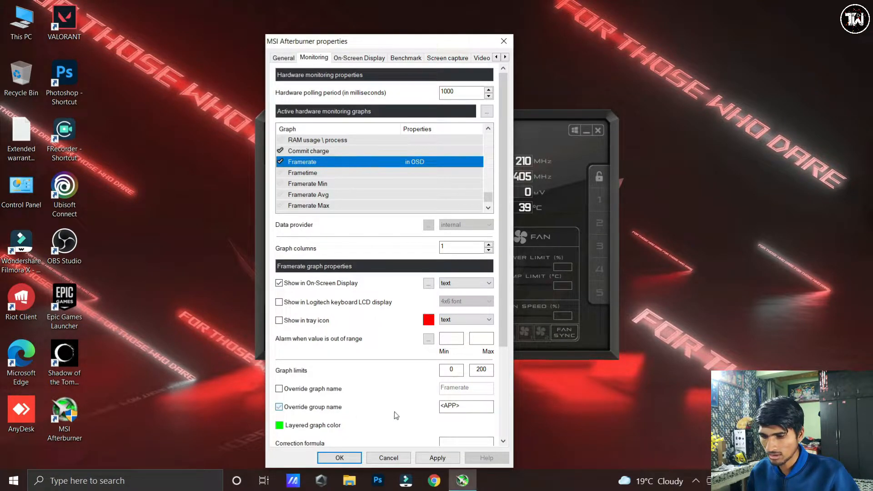
drag(467, 404, 393, 408)
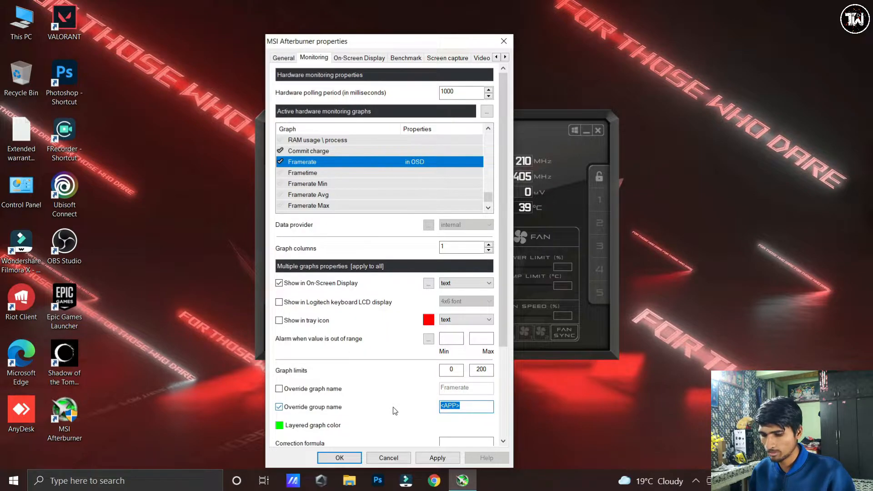
text(FPS)
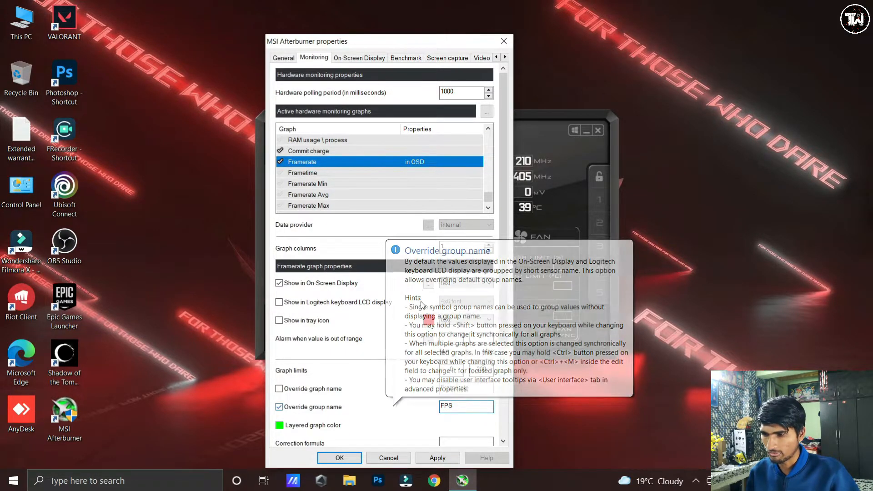
click(488, 208)
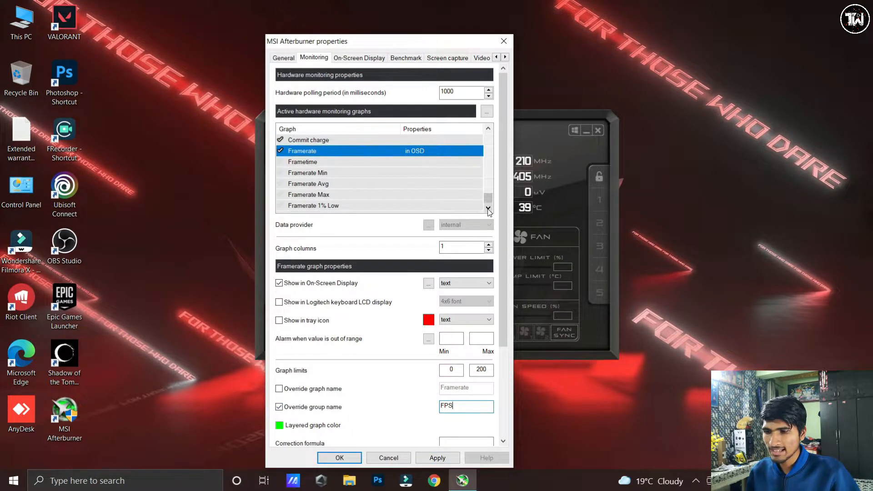
click(489, 208)
click(339, 457)
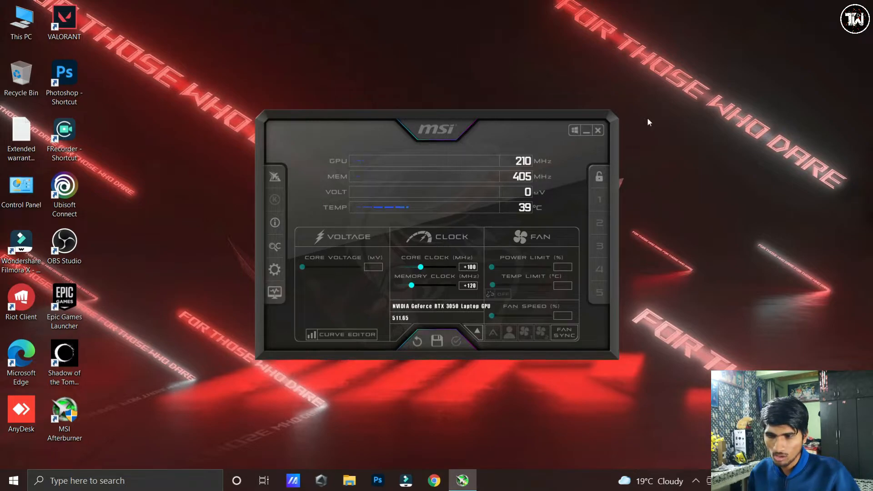
Minimize Afterburner, launch VALORANT to check the overlay readings in the game, and return to the desktop.
click(585, 131)
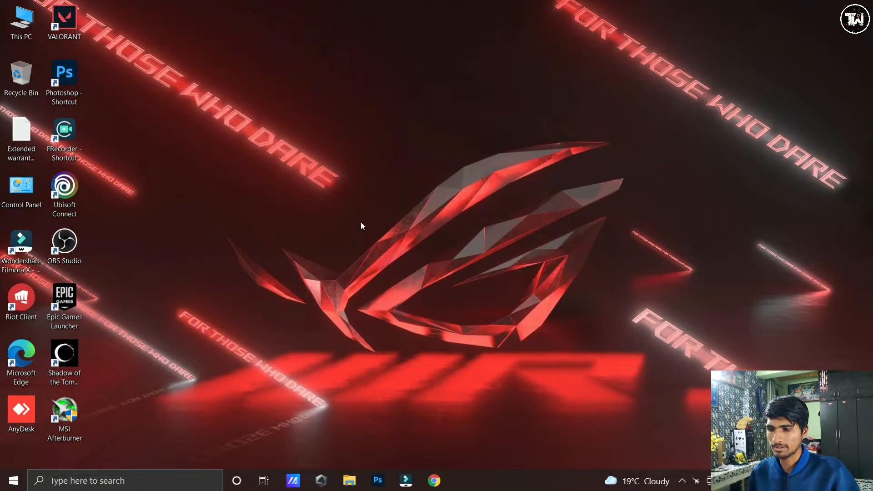
double_click(64, 20)
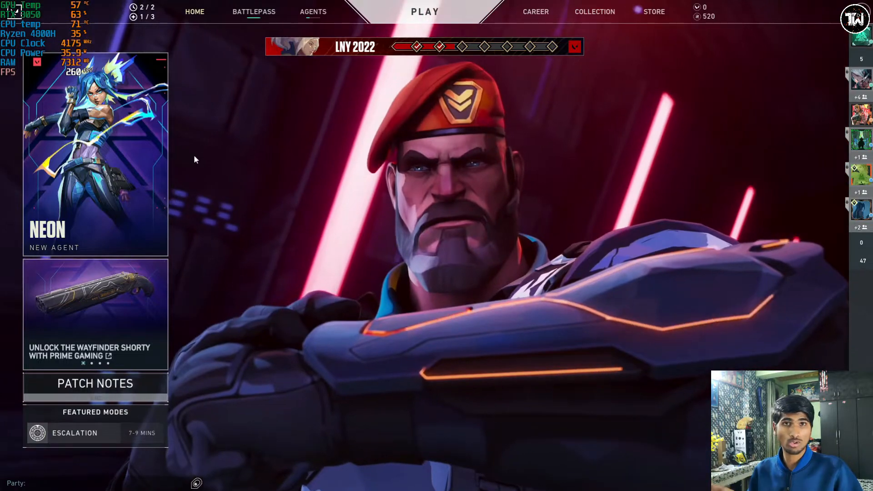
key(super)
click(636, 113)
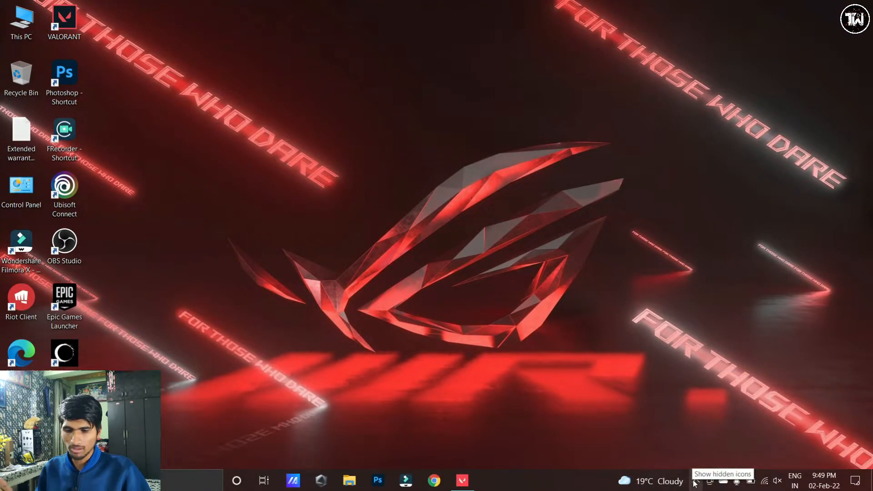
Open RivaTuner Statistics Server from the hidden background apps and raise the On-Screen Display zoom to its maximum.
click(694, 482)
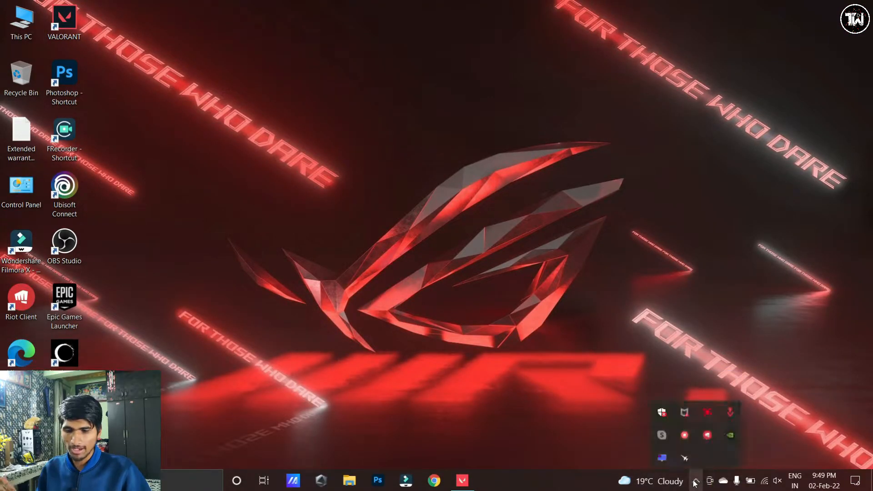
click(661, 458)
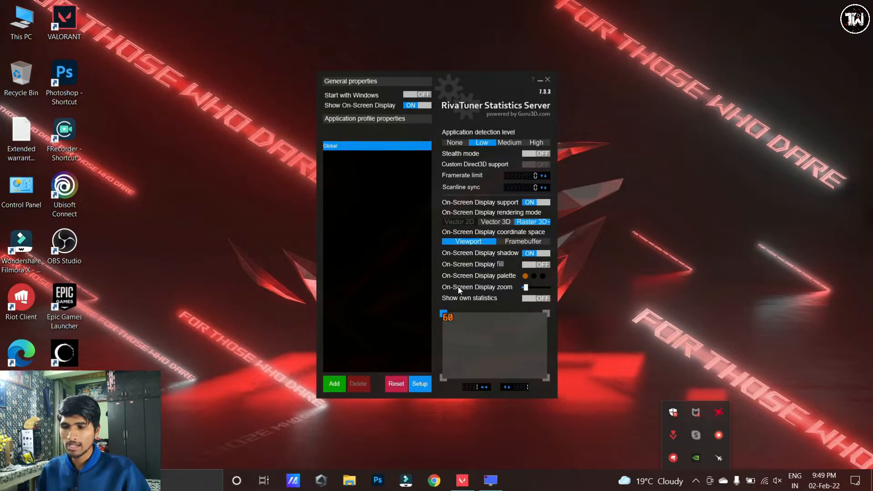
drag(525, 290, 552, 290)
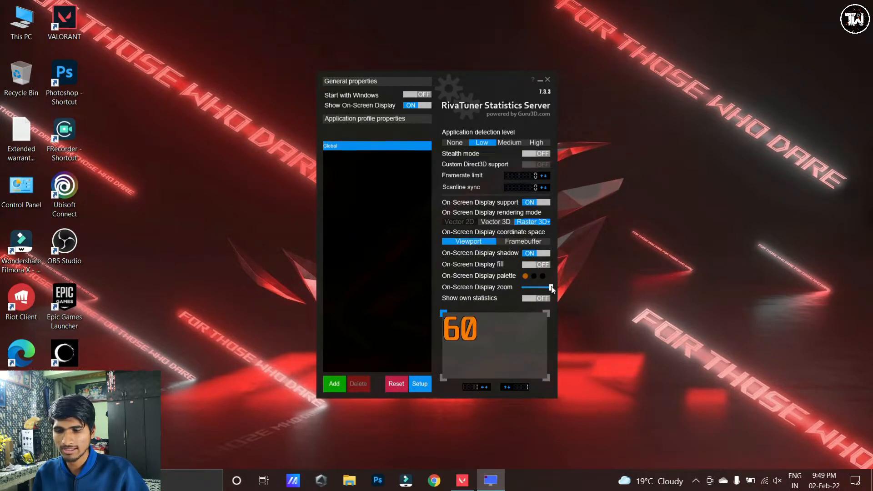
Switch to VALORANT and check the size of the enlarged overlay on its home and play screens.
click(463, 479)
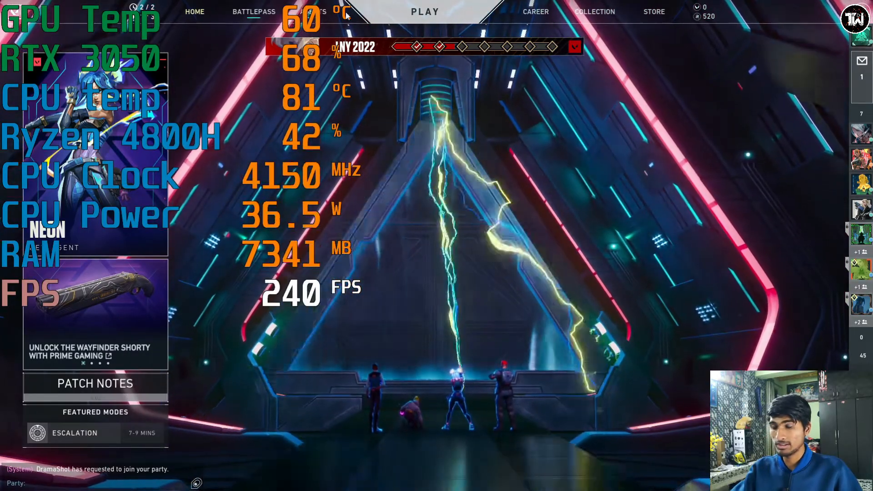
click(347, 15)
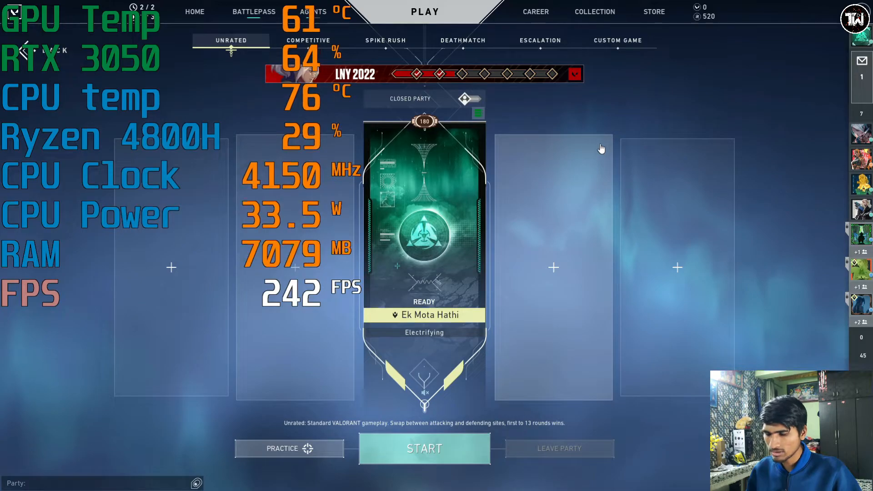
Return to RivaTuner Statistics Server and reduce the On-Screen Display zoom to about two thirds of its range.
key(super)
click(633, 98)
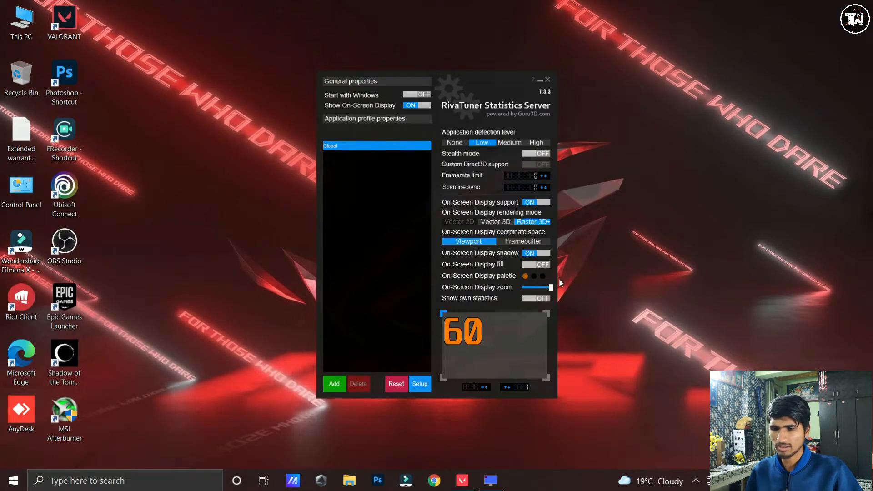
drag(543, 287, 539, 288)
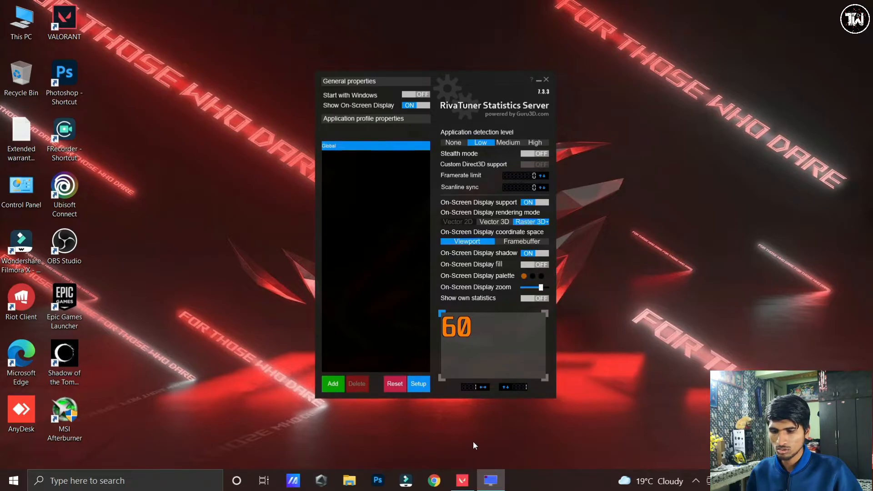
Switch to VALORANT to check the reduced overlay size, return to the desktop and minimize RivaTuner Statistics Server.
click(462, 480)
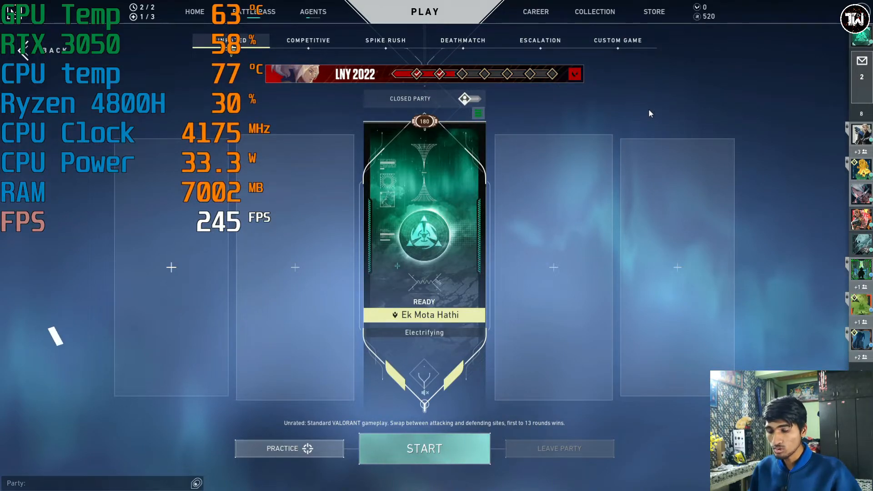
key(super)
key(super)
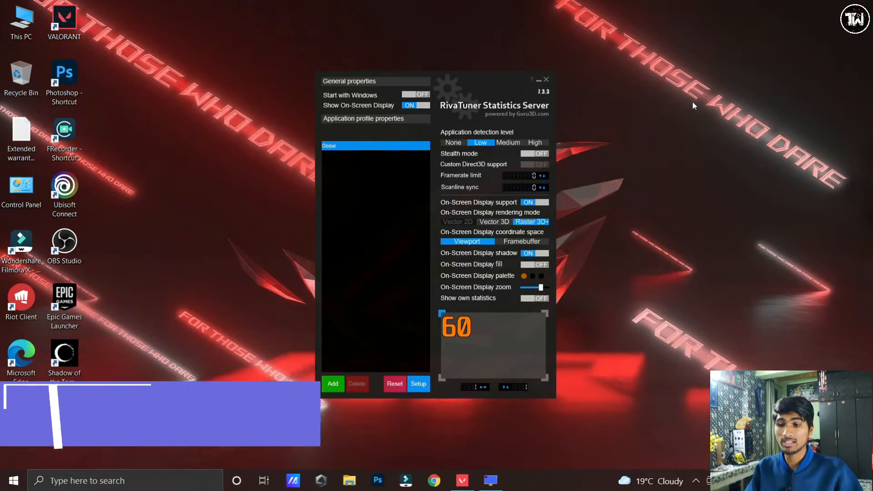
click(538, 81)
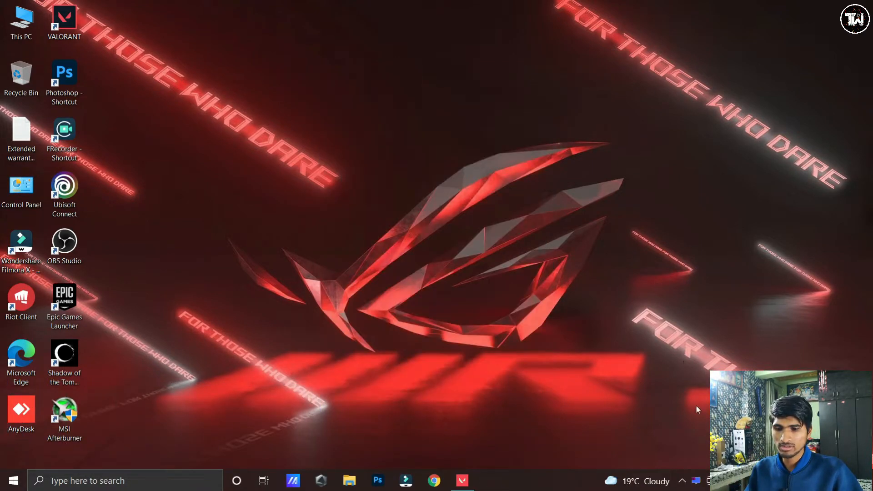
Reopen MSI Afterburner from the hidden background apps and activate the Framerate Min, Framerate Avg and Framerate Max monitoring graphs.
click(696, 480)
click(686, 460)
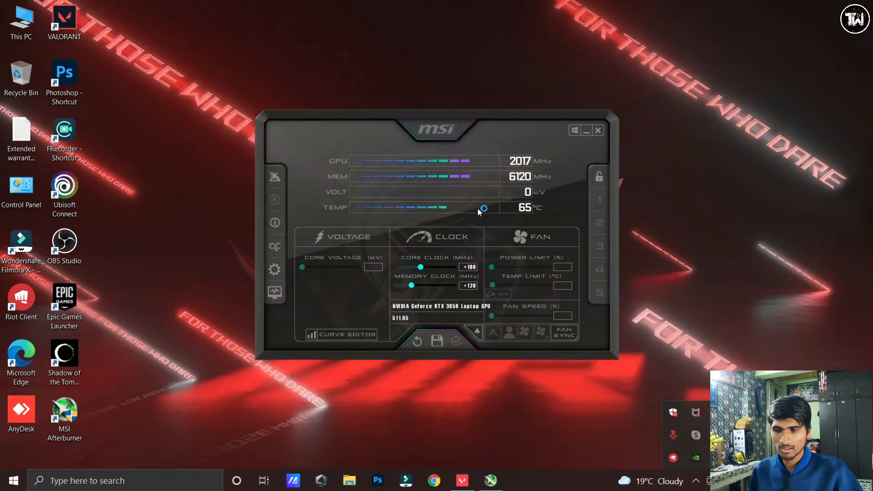
click(268, 271)
click(313, 59)
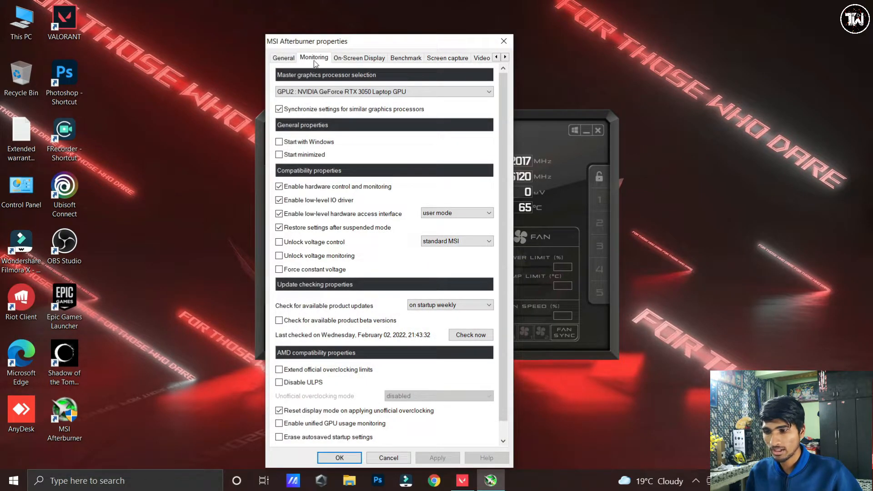
scroll(486, 147, down, 1)
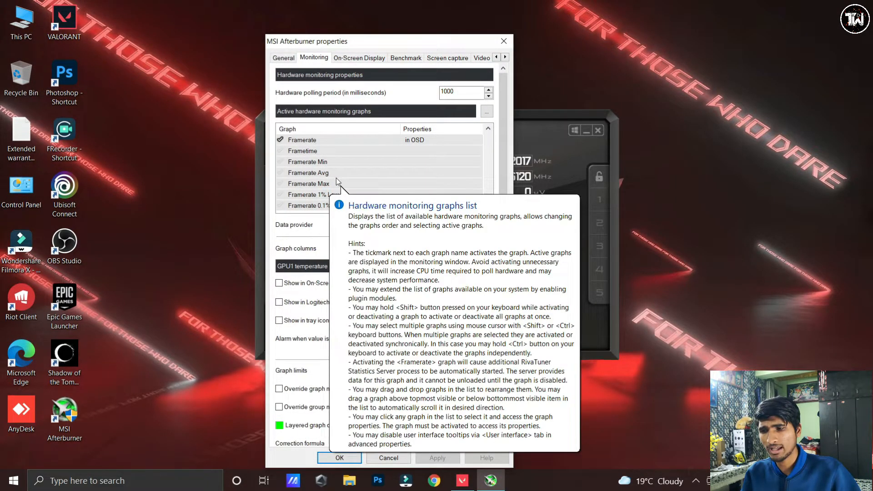
click(280, 162)
click(281, 172)
click(280, 184)
Show Framerate Min in the On-Screen Display and override its group name with "FPS Min".
click(373, 162)
click(279, 284)
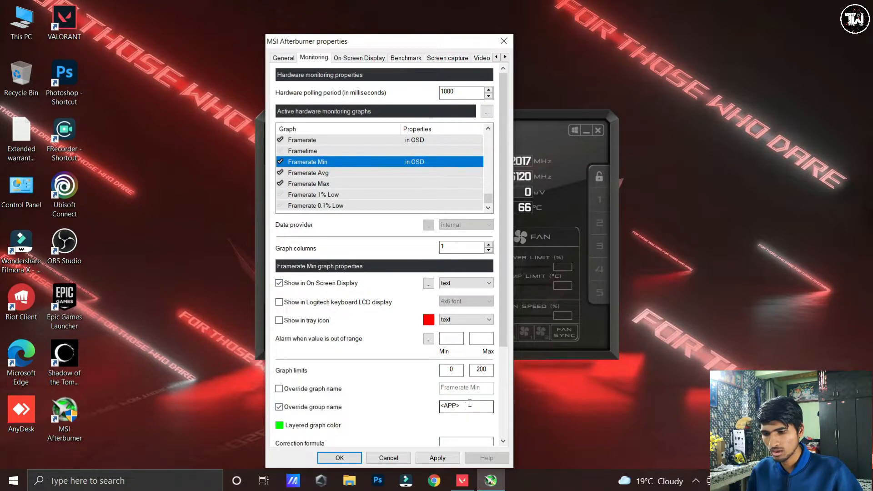
drag(442, 403, 405, 392)
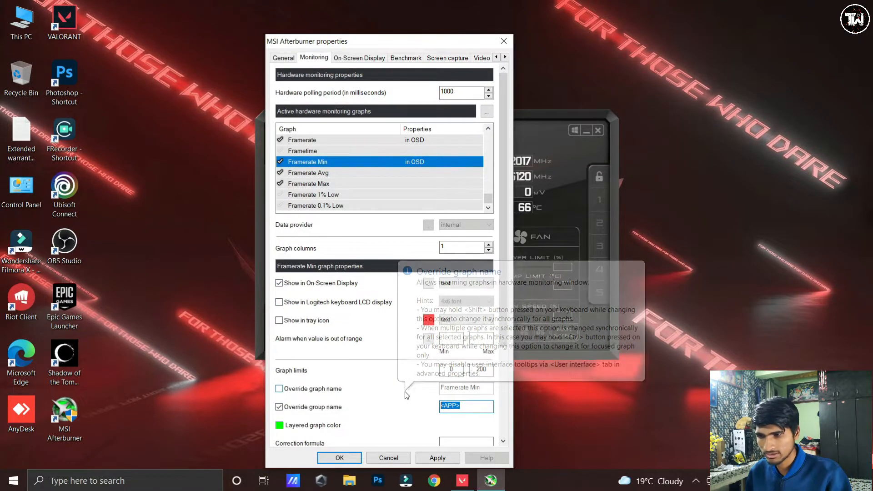
text(Frame)
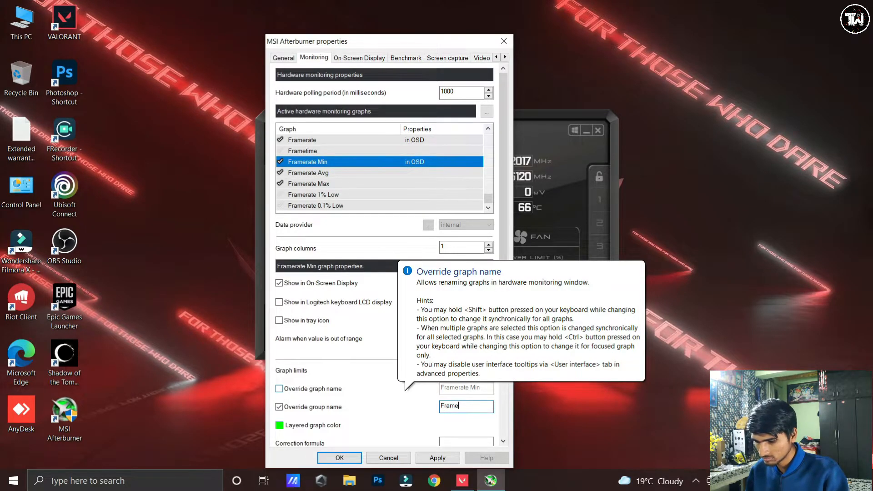
text(rate m)
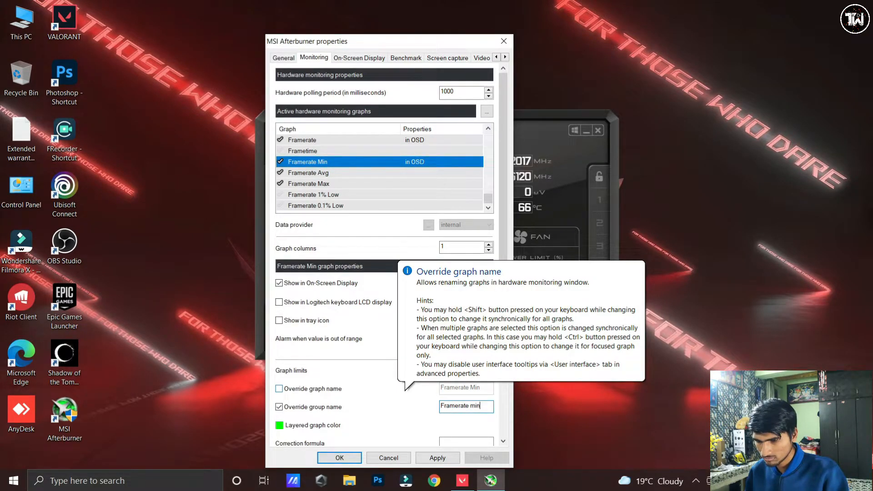
key(BackSpace)
text(Min)
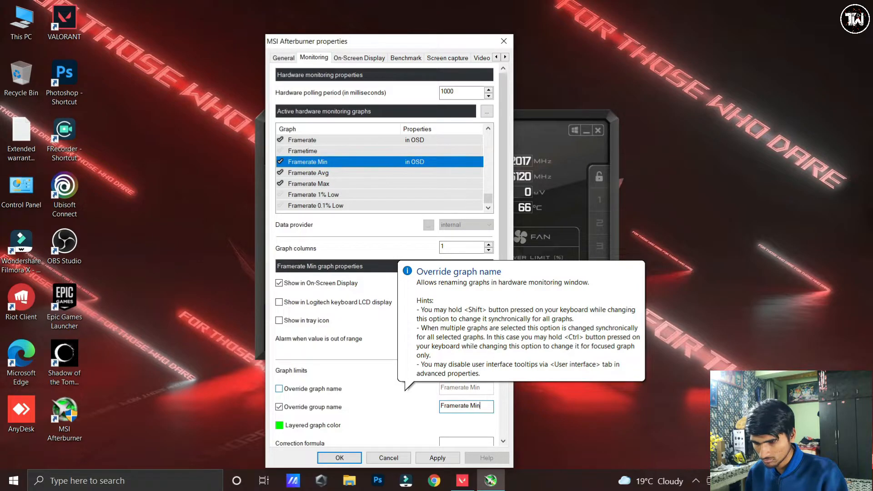
key(shift+Home)
text(FPS Min)
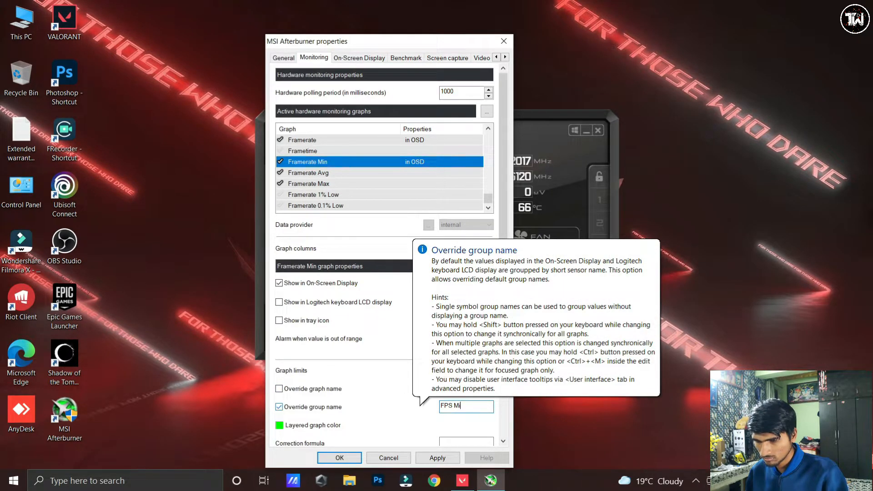
Show Framerate Avg in the On-Screen Display and override its group name with "FPS Average".
click(342, 174)
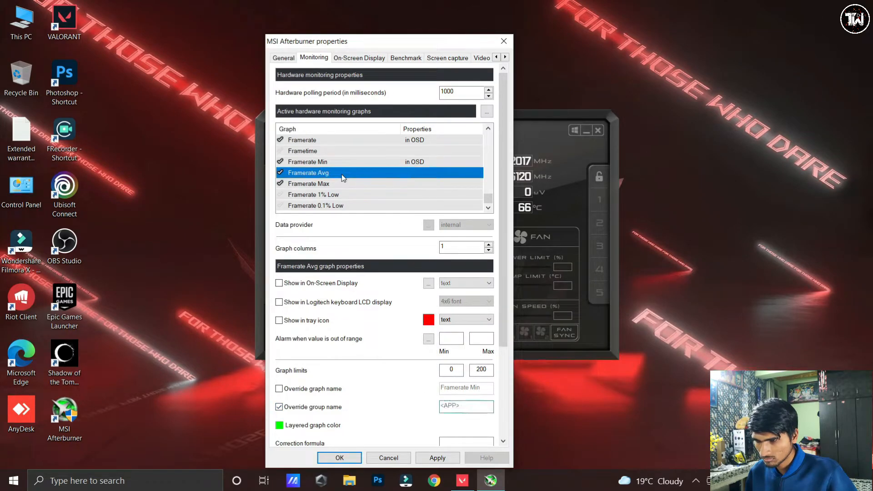
click(279, 389)
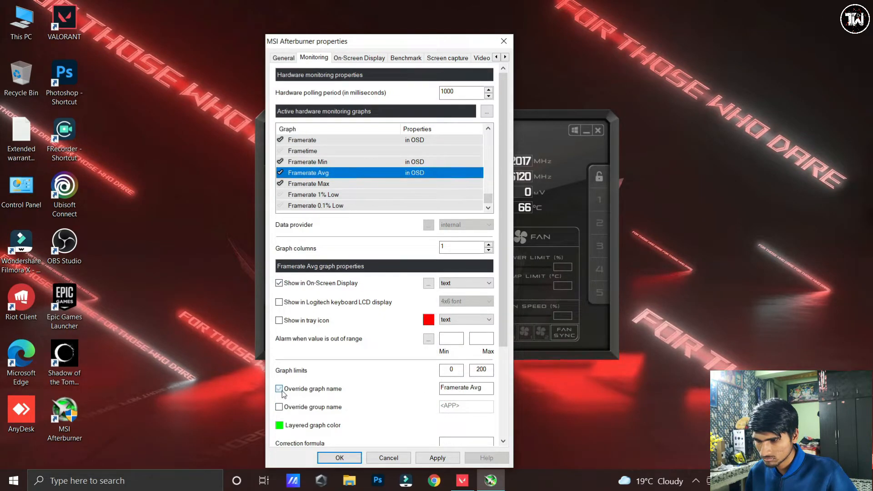
click(279, 389)
text(FPS Av)
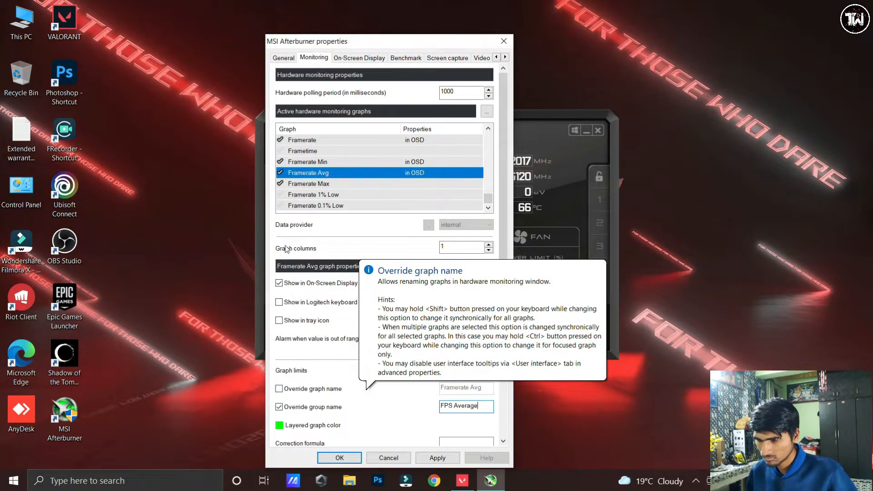
text(erage)
Show Framerate Max in the On-Screen Display with the group name "FPS Max", and apply the monitoring settings.
click(336, 185)
click(279, 283)
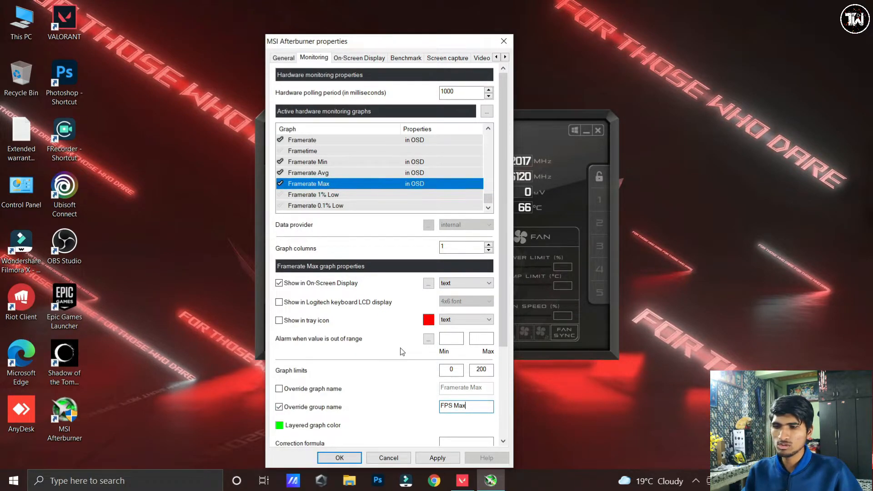
click(425, 459)
click(340, 457)
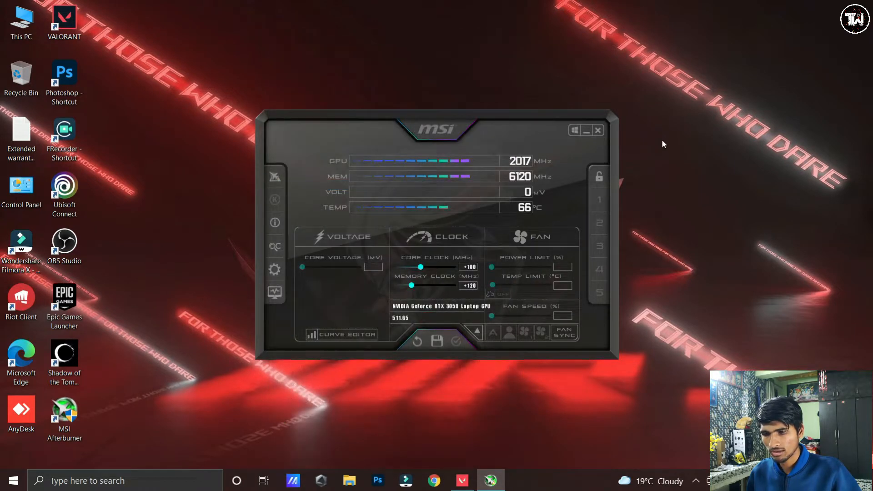
Minimize Afterburner, check VALORANT for the added framerate readings, and return to the desktop.
click(587, 132)
click(468, 480)
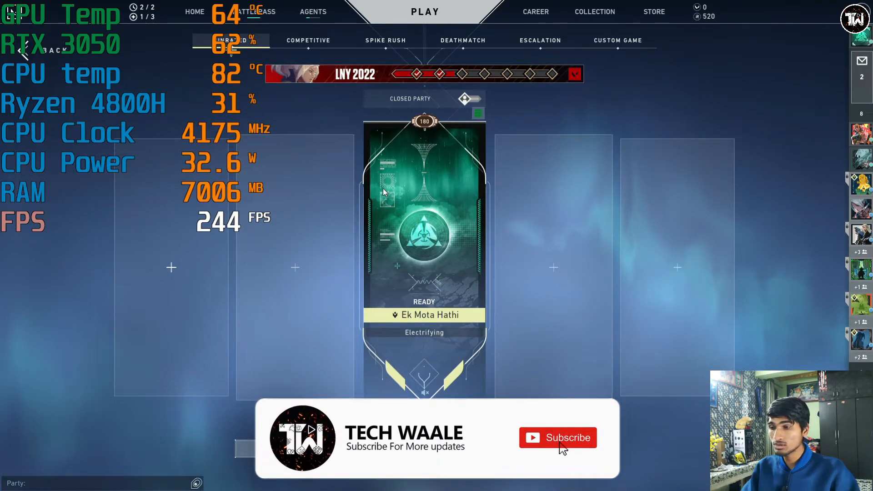
key(super)
click(603, 213)
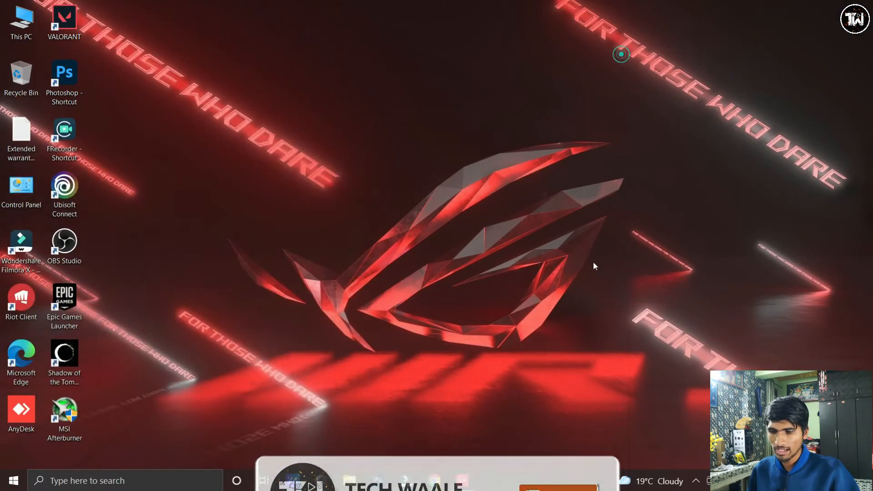
Enable benchmark mode in RivaTuner Statistics Server's general setup properties, save the change and minimize the program.
click(696, 481)
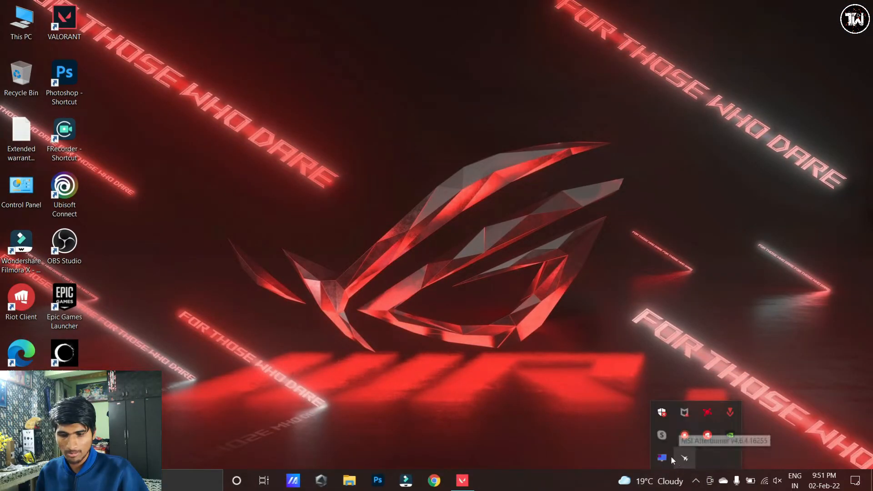
click(662, 459)
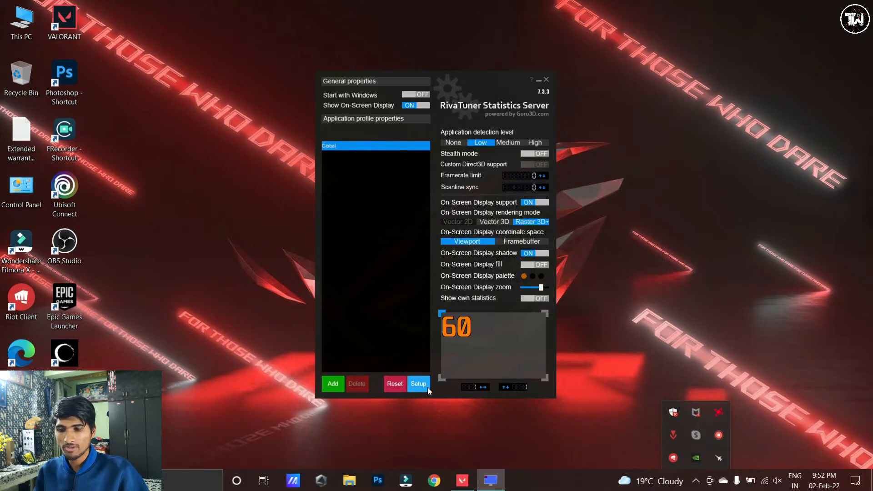
click(417, 384)
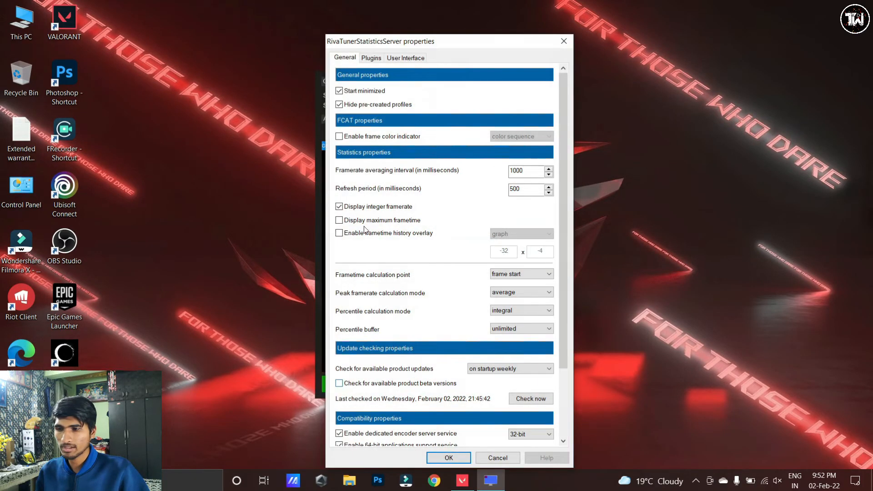
scroll(498, 256, down, 5)
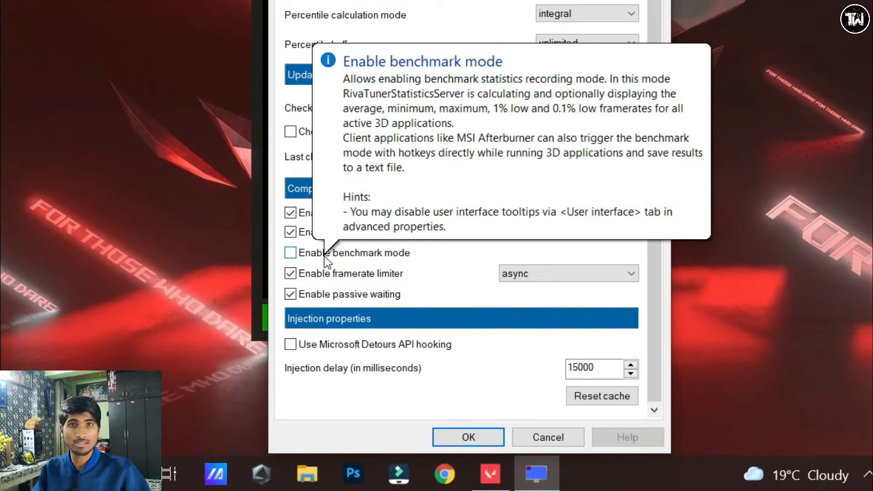
click(323, 257)
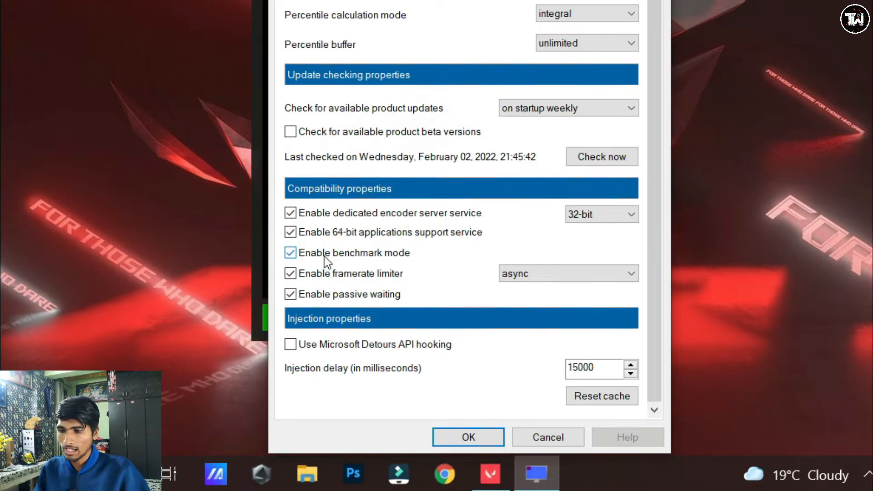
click(457, 438)
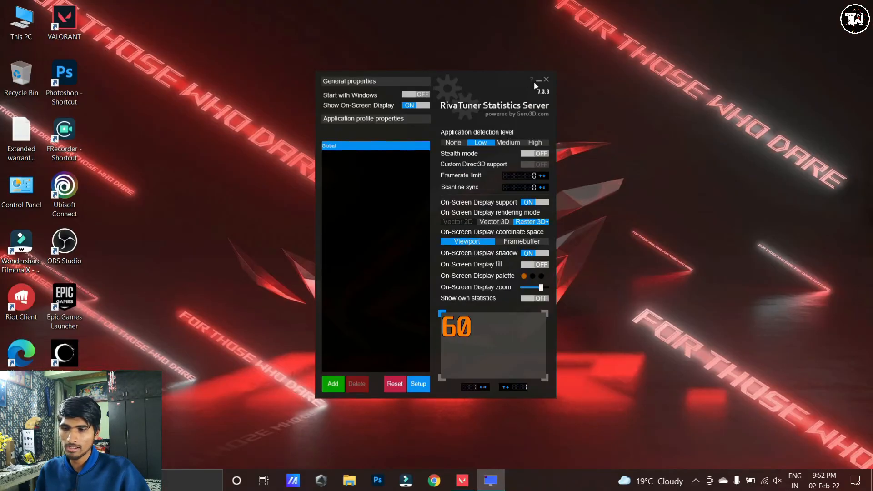
click(538, 81)
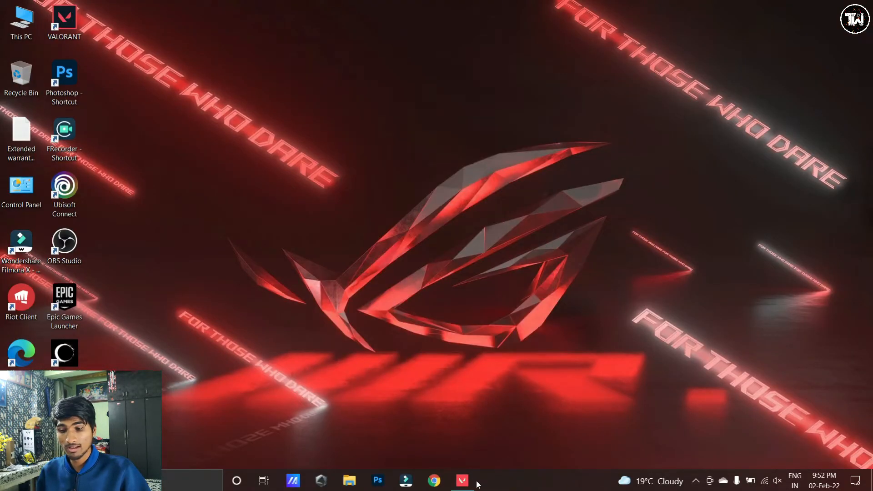